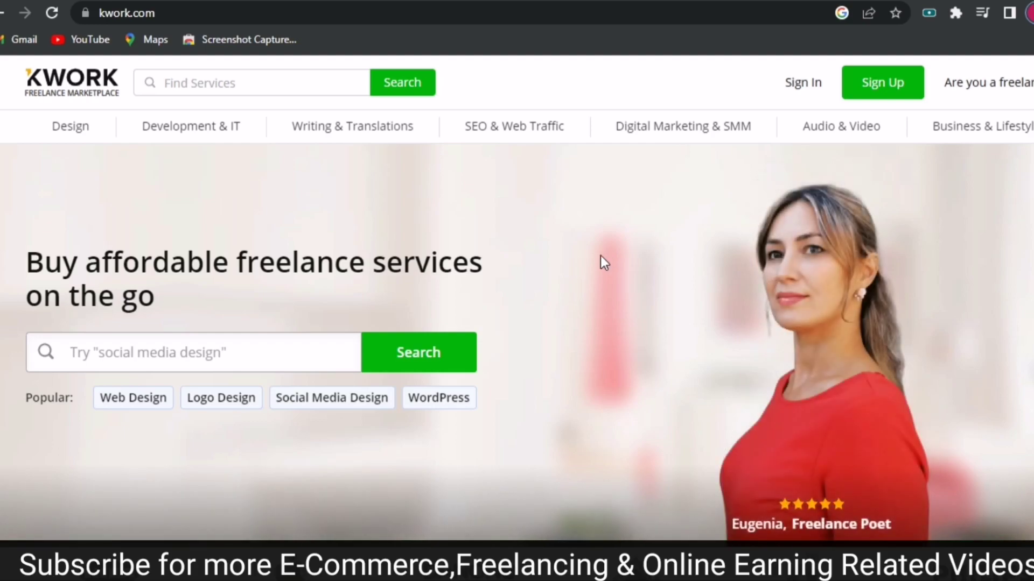
Begin a Kwork sign-up as a seller, with the on-screen keyboard brought up.
{"action": "left_click", "coordinate": [875, 88]}
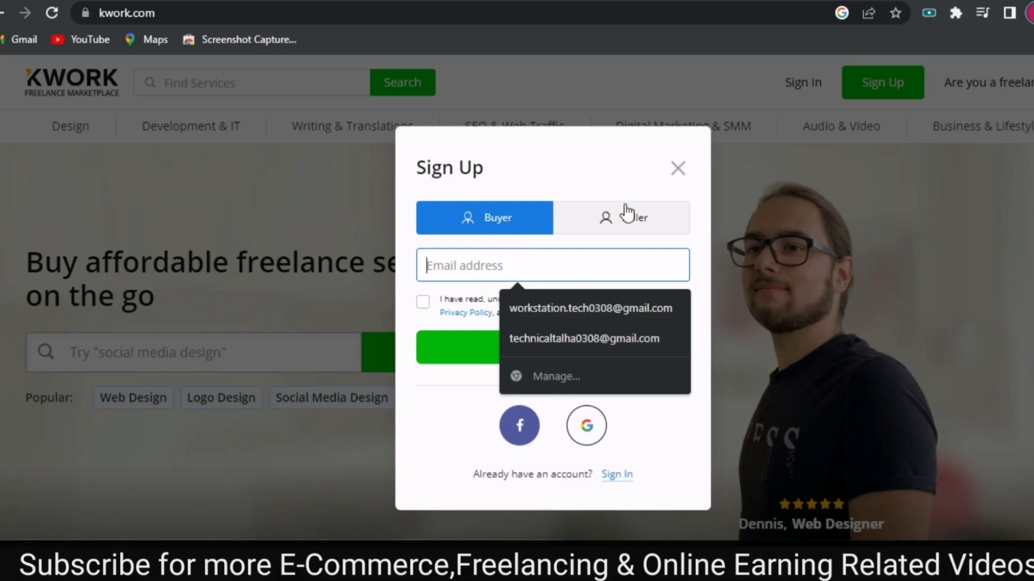
{"action": "left_click", "coordinate": [603, 221]}
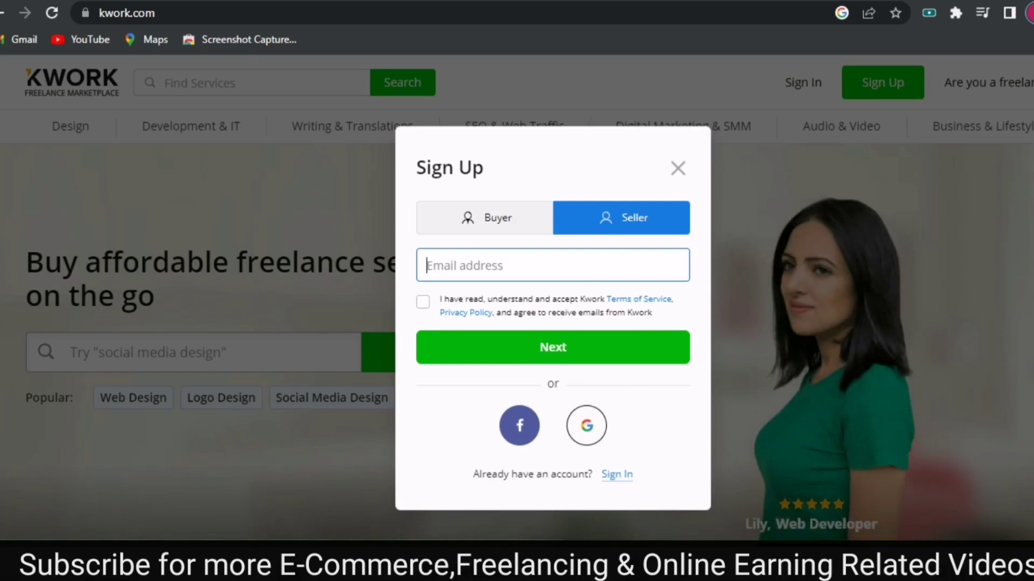
{"action": "key", "text": "ctrl+super+o"}
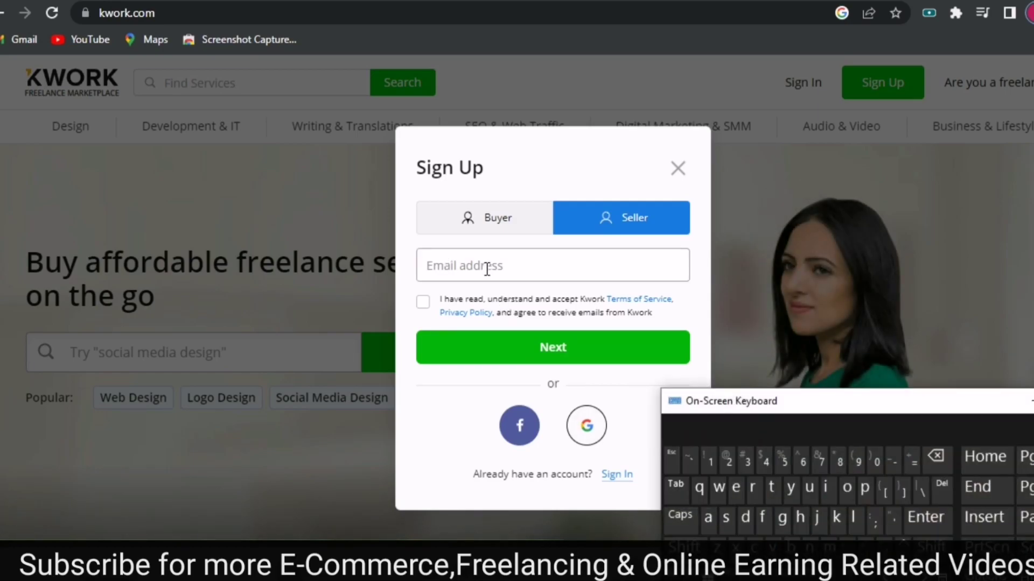
{"action": "left_click", "coordinate": [718, 487]}
{"action": "left_click", "coordinate": [847, 489]}
{"action": "left_click", "coordinate": [752, 488]}
Enter the seller's email address, accept the terms of service and continue.
{"action": "left_click", "coordinate": [496, 266]}
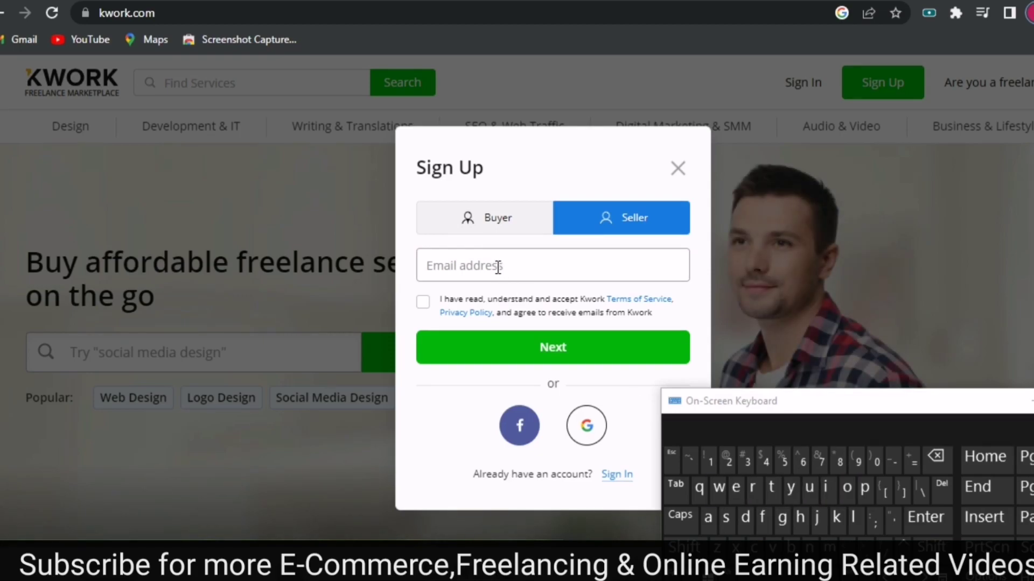
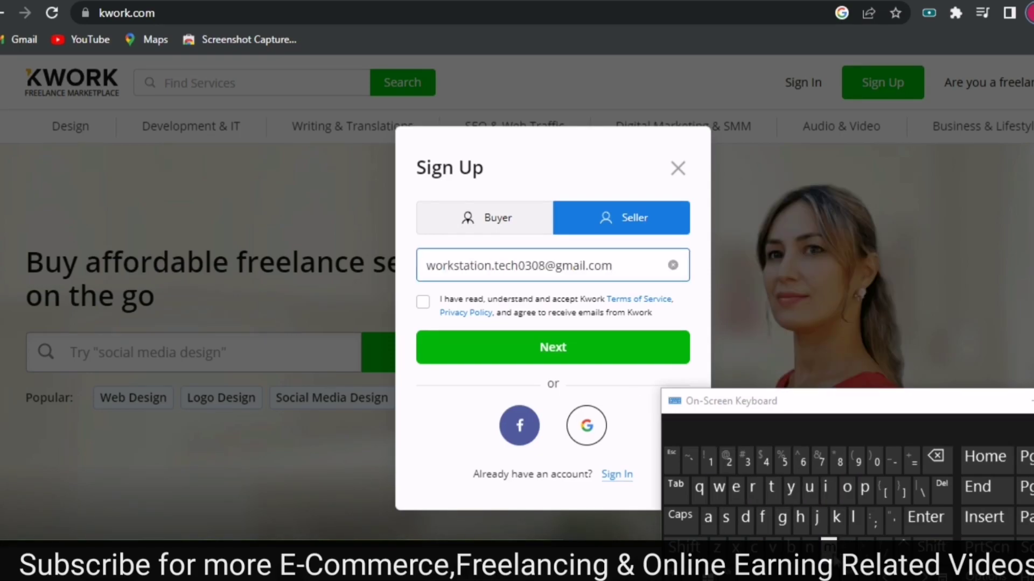
{"action": "left_click", "coordinate": [421, 304]}
{"action": "left_click", "coordinate": [422, 303]}
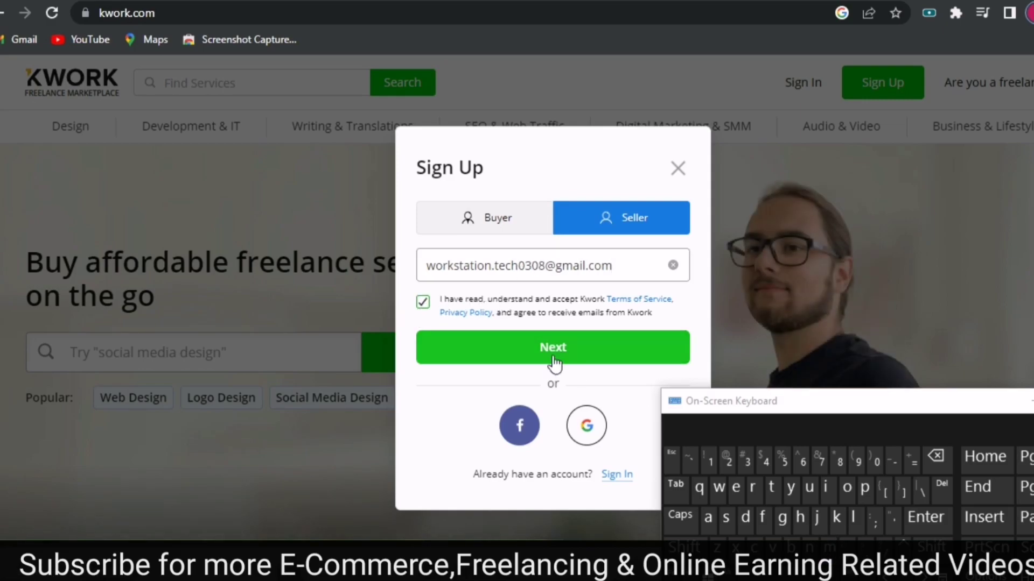
{"action": "left_click", "coordinate": [534, 349]}
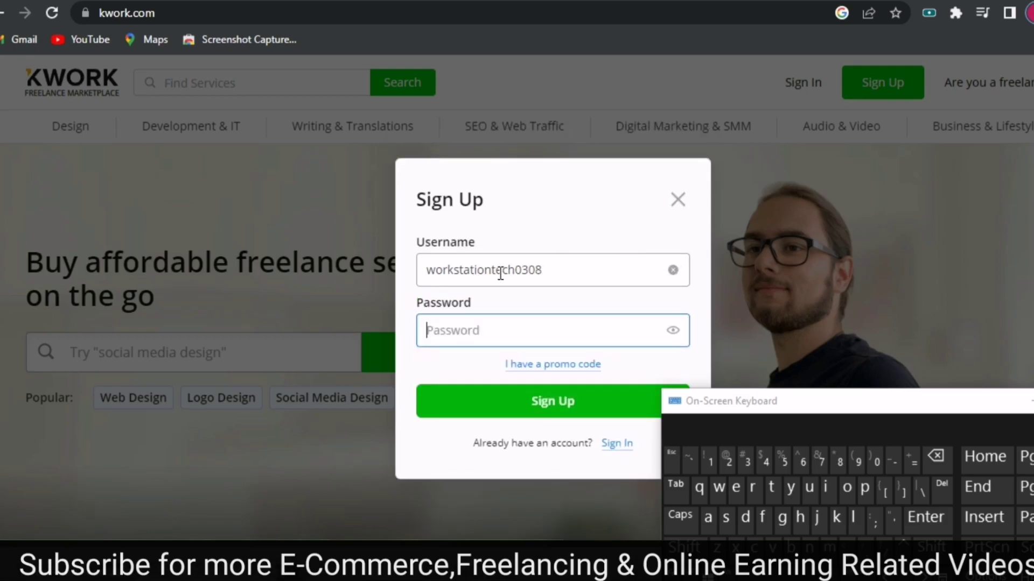
Paste the account password with it made visible, and create the seller account.
{"action": "left_click", "coordinate": [570, 264]}
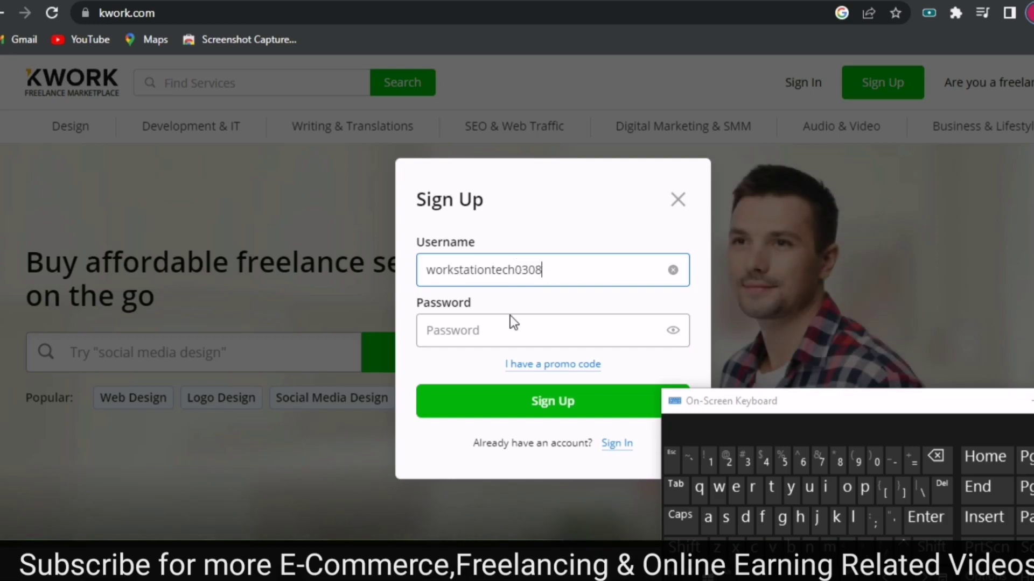
{"action": "left_click", "coordinate": [460, 344]}
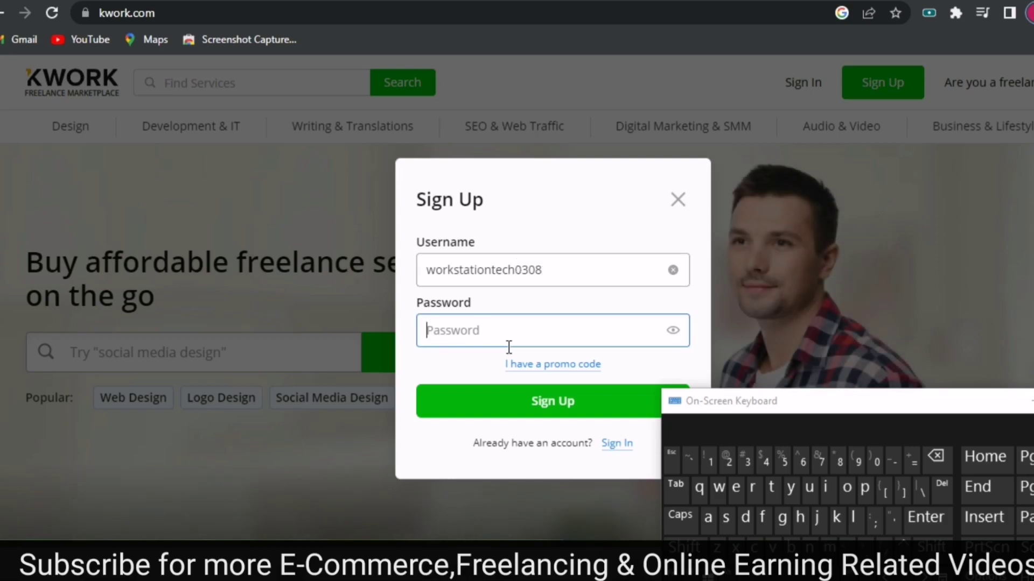
{"action": "left_click", "coordinate": [676, 332]}
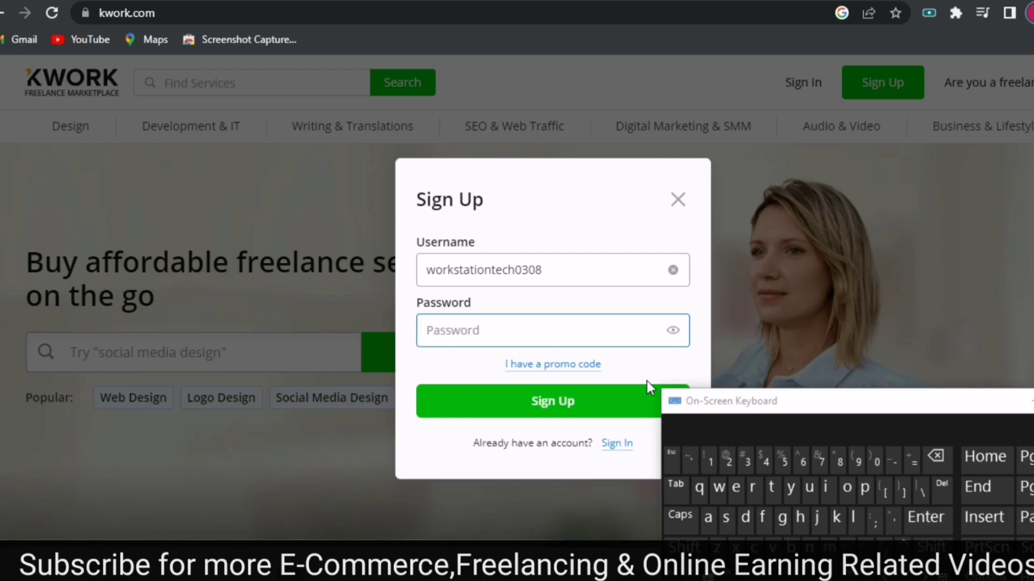
{"action": "left_click", "coordinate": [685, 544]}
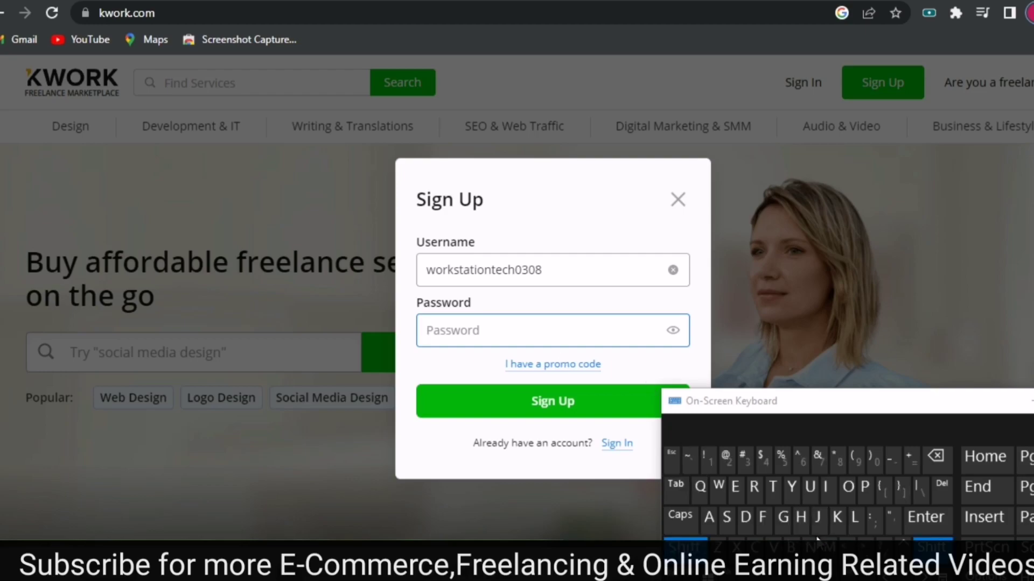
{"action": "key", "text": "ctrl+v"}
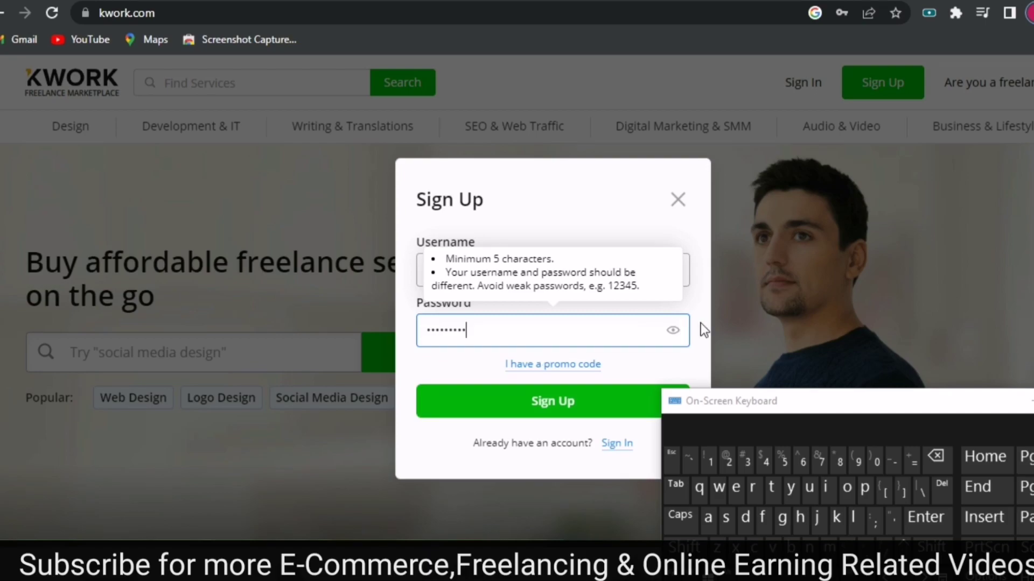
{"action": "left_click", "coordinate": [578, 412]}
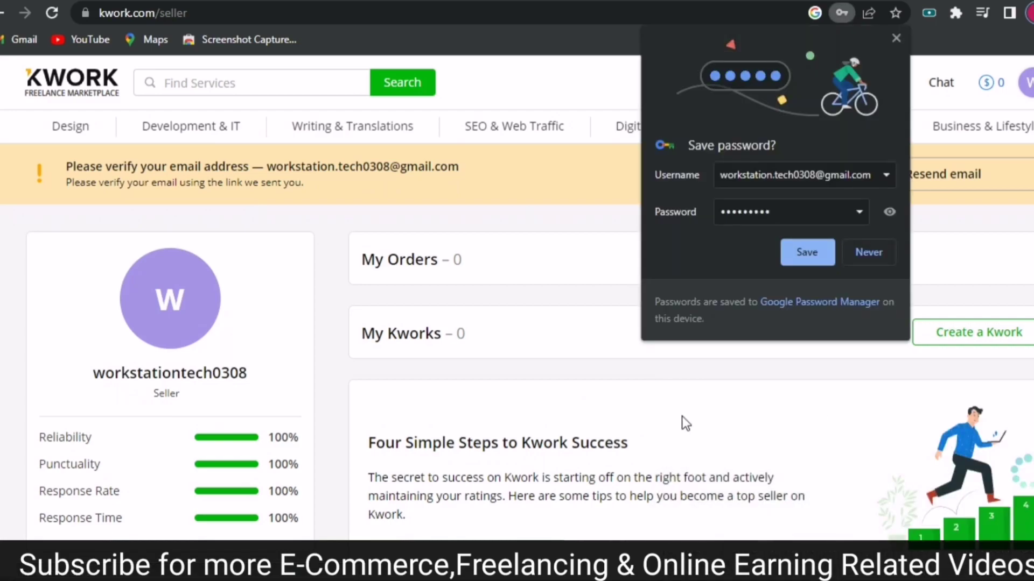
Save the new password in Chrome and switch over to the Gmail inbox.
{"action": "left_click", "coordinate": [809, 251]}
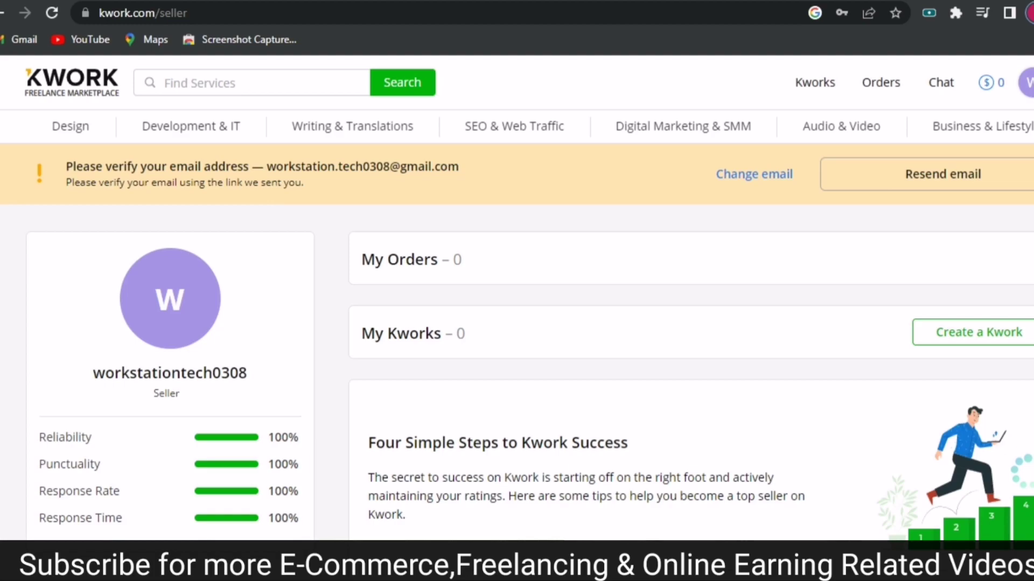
{"action": "key", "text": "ctrl+Tab"}
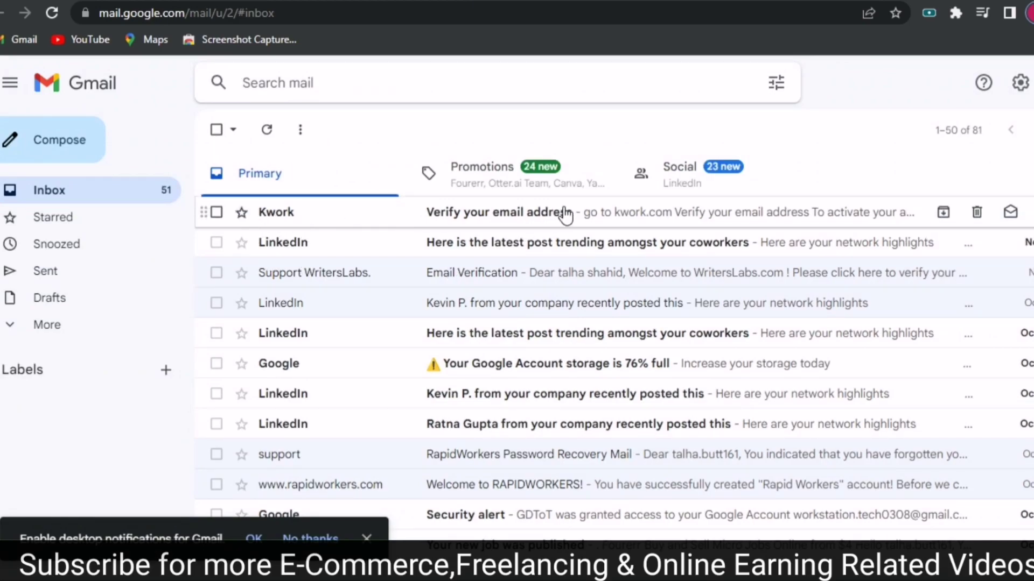
Open Kwork's 'Verify your email address' message and follow its confirmemail link.
{"action": "left_click", "coordinate": [547, 218]}
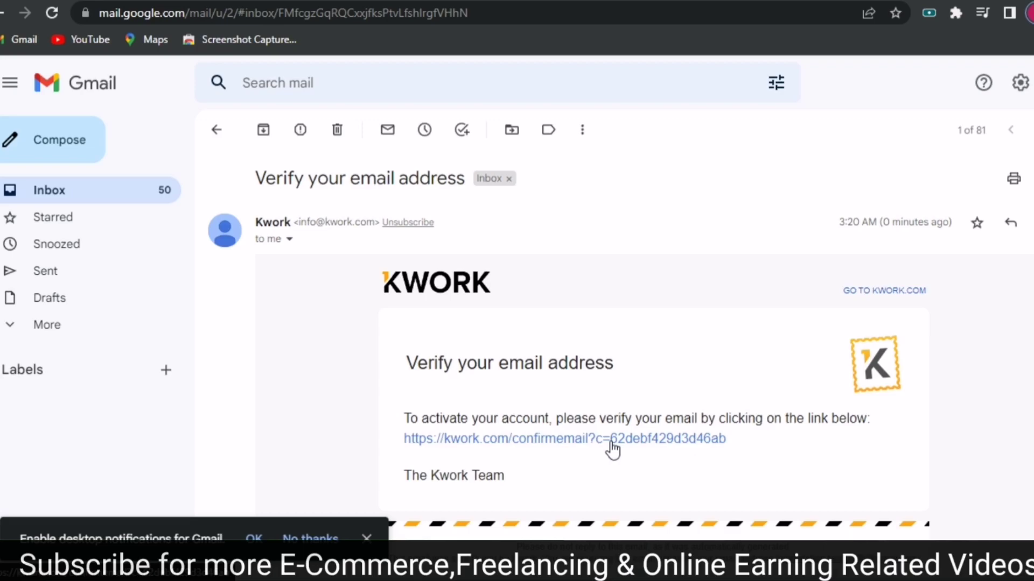
{"action": "left_click", "coordinate": [560, 447]}
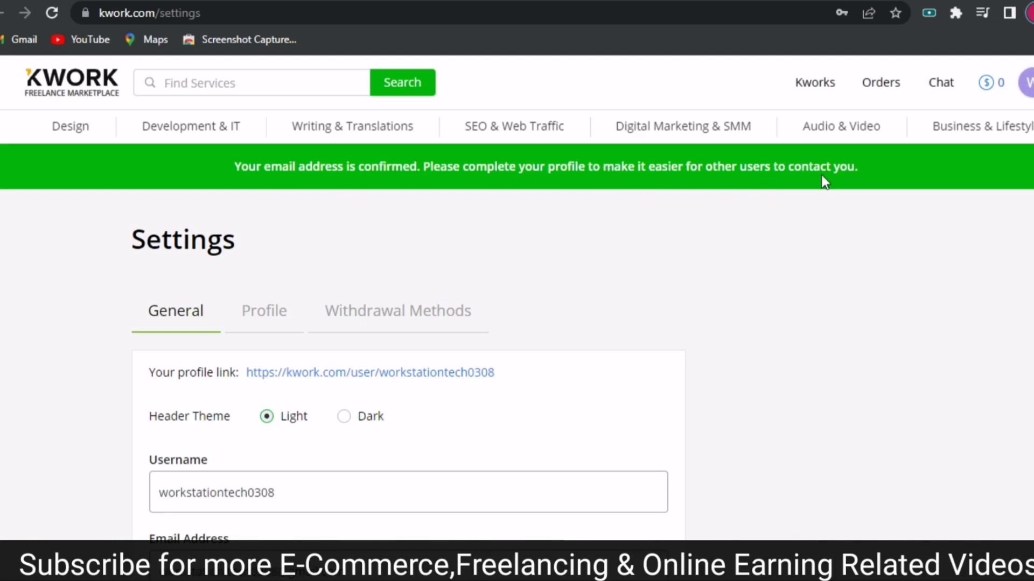
{"action": "scroll", "coordinate": [517, 323], "scroll_direction": "down", "scroll_amount": 2}
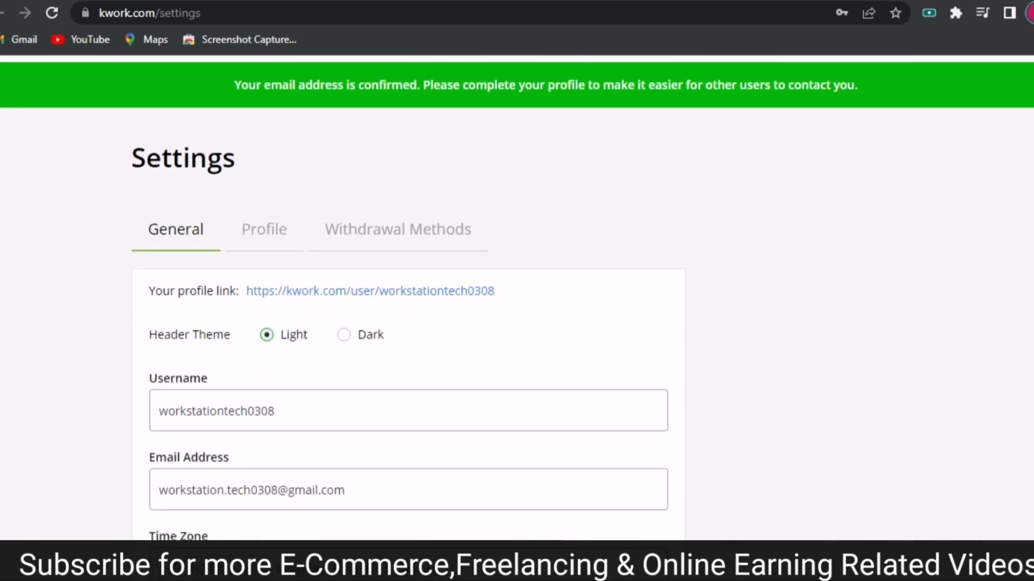
{"action": "scroll", "coordinate": [517, 323], "scroll_direction": "down", "scroll_amount": 1}
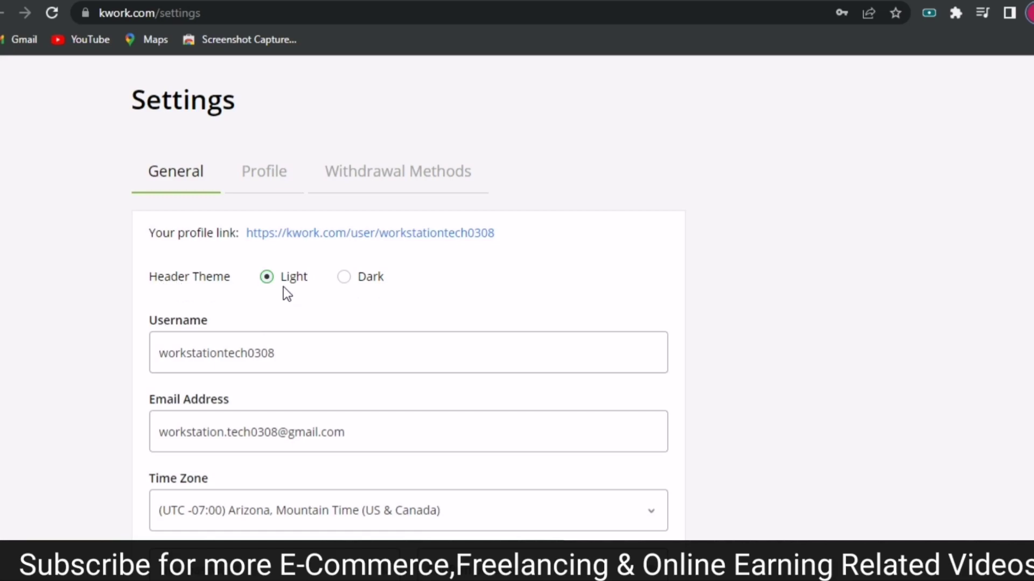
{"action": "mouse_move", "coordinate": [156, 320]}
{"action": "scroll", "coordinate": [407, 298], "scroll_direction": "down", "scroll_amount": 2}
{"action": "mouse_move", "coordinate": [226, 312]}
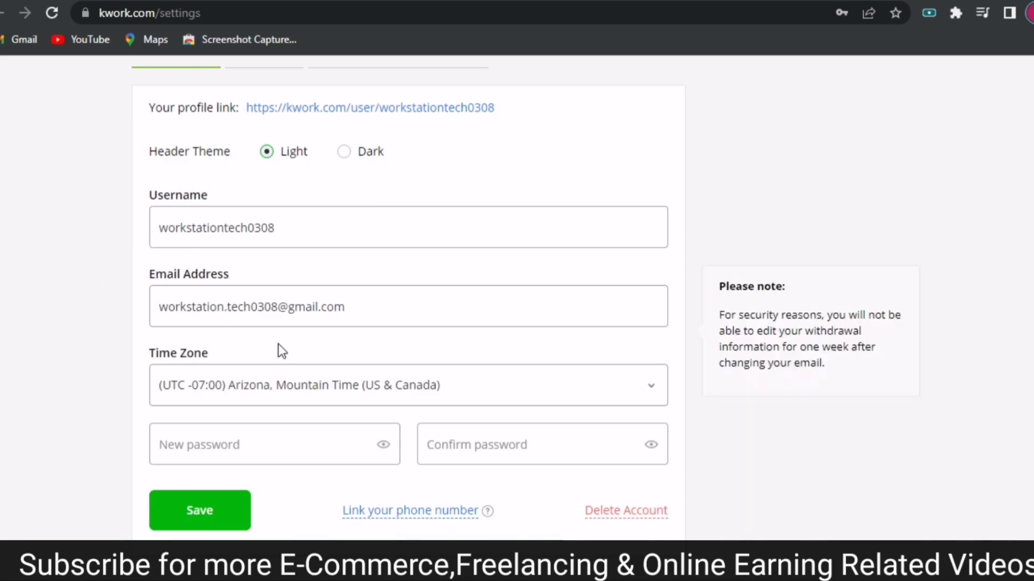
{"action": "mouse_move", "coordinate": [241, 364]}
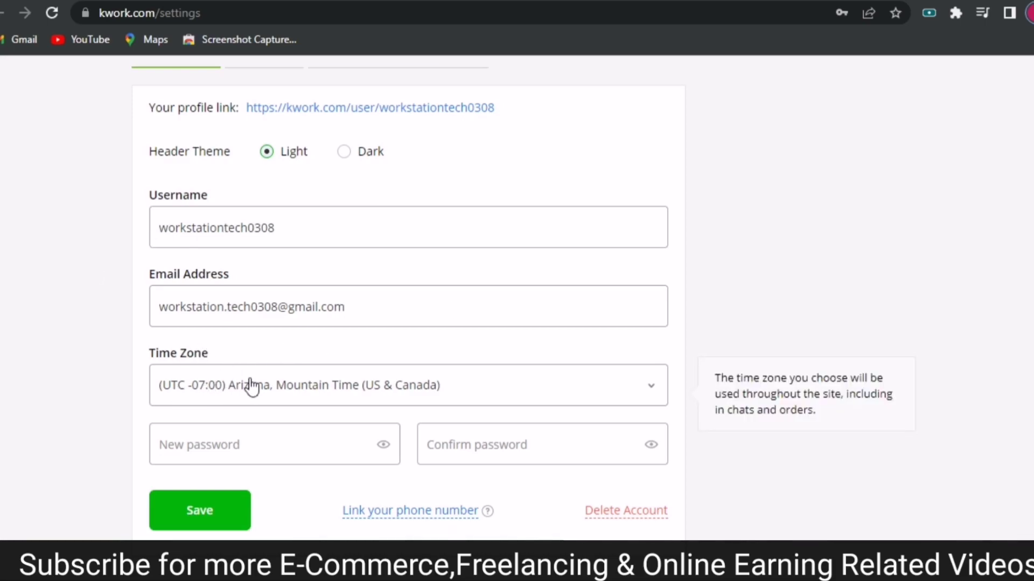
Pick (UTC +05:00) Islamabad, Tashkent from the Time Zone list and save the settings.
{"action": "left_click", "coordinate": [342, 386]}
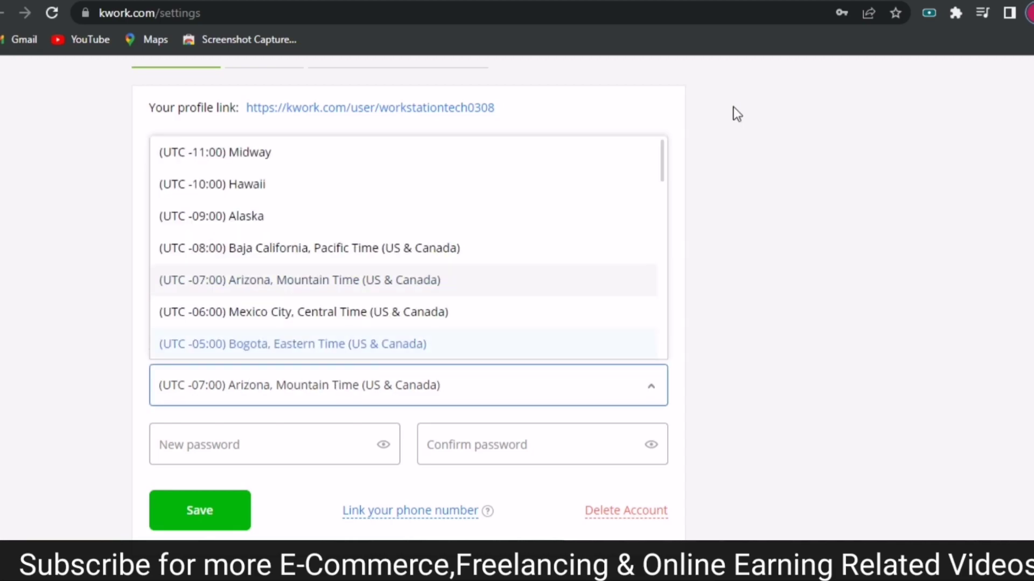
{"action": "left_click_drag", "start_coordinate": [665, 157], "coordinate": [674, 293]}
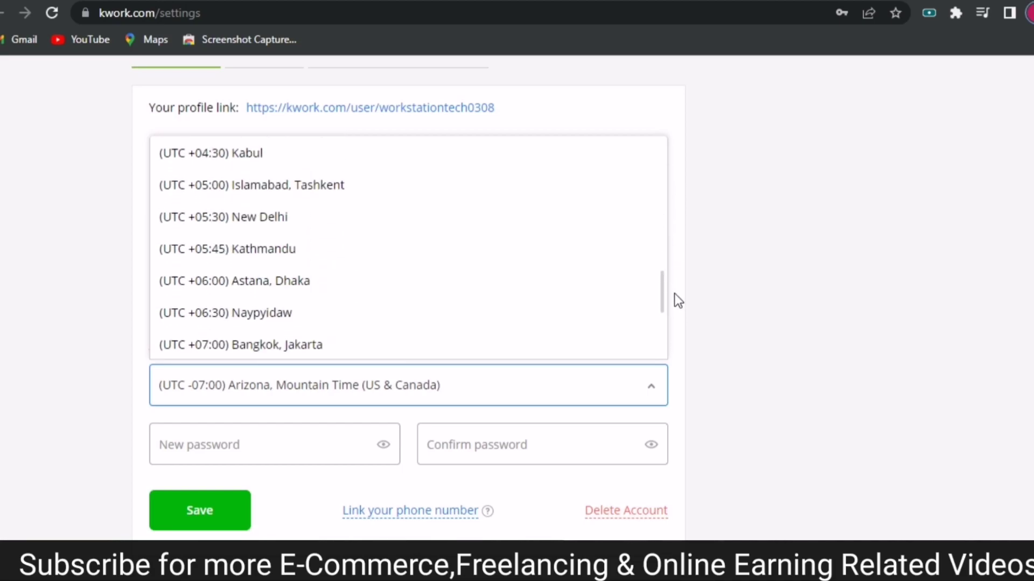
{"action": "left_click_drag", "start_coordinate": [674, 294], "coordinate": [677, 282]}
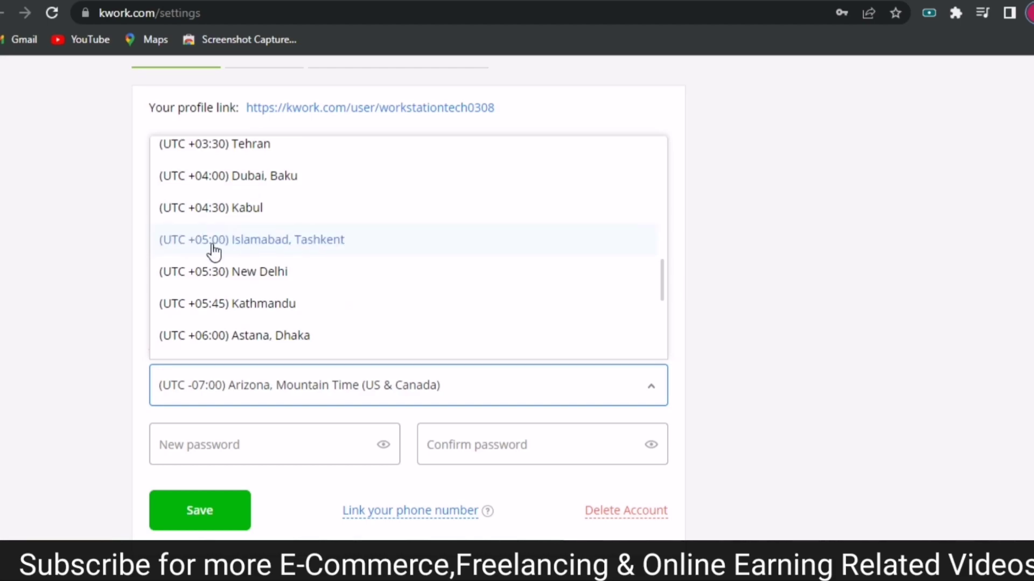
{"action": "left_click", "coordinate": [270, 241]}
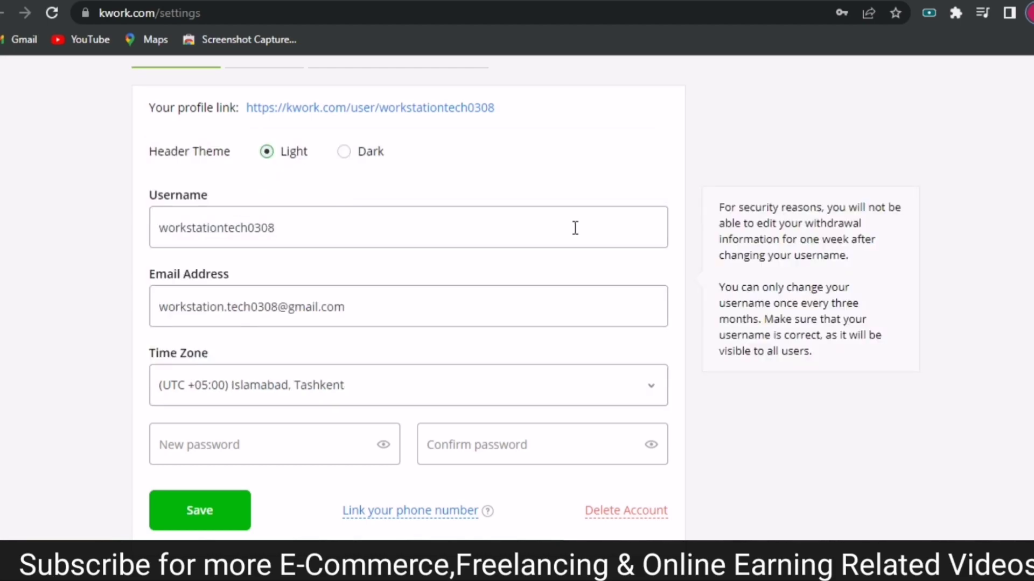
{"action": "left_click", "coordinate": [265, 439]}
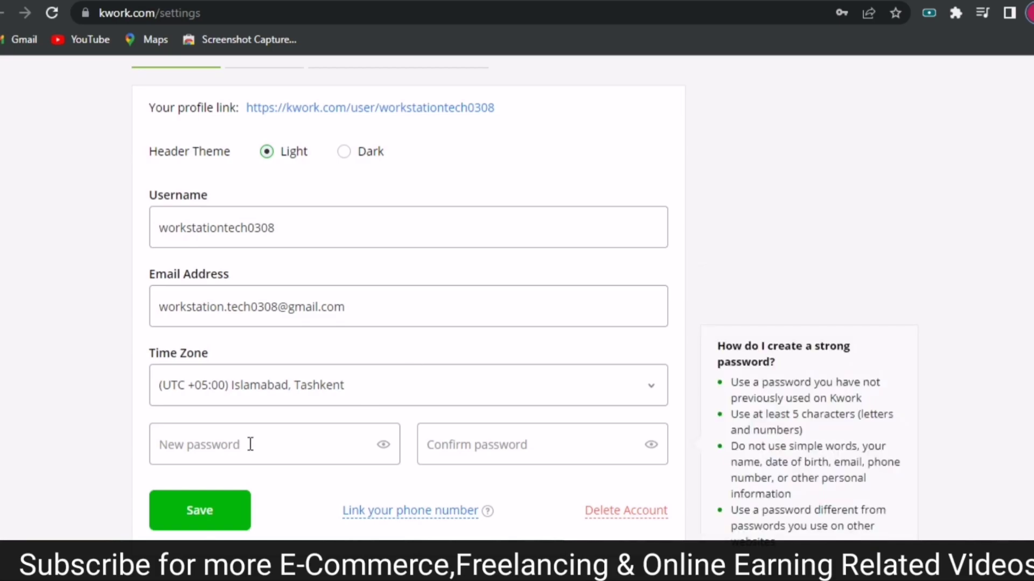
{"action": "left_click", "coordinate": [397, 436]}
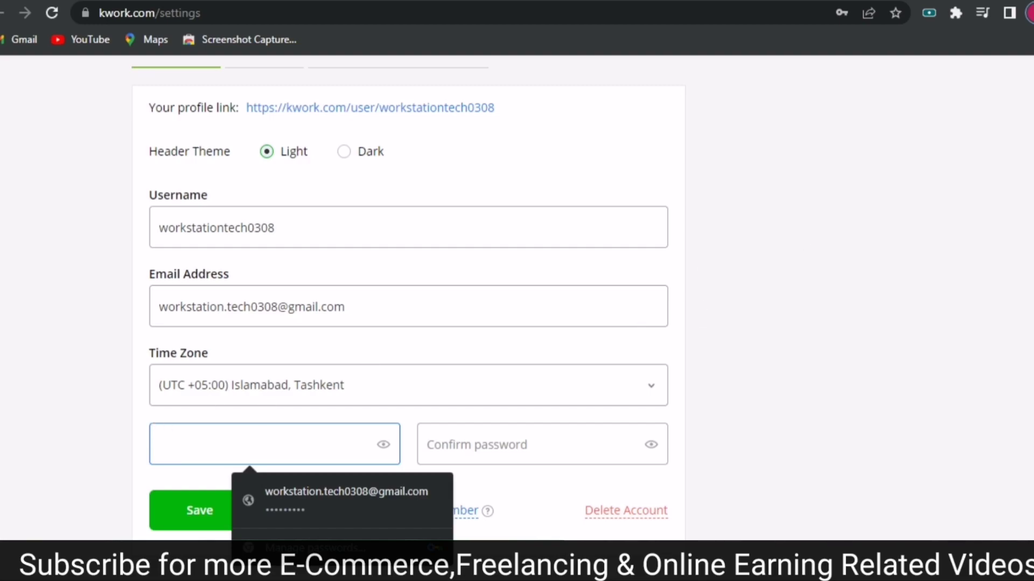
{"action": "scroll", "coordinate": [408, 312], "scroll_direction": "down", "scroll_amount": 2}
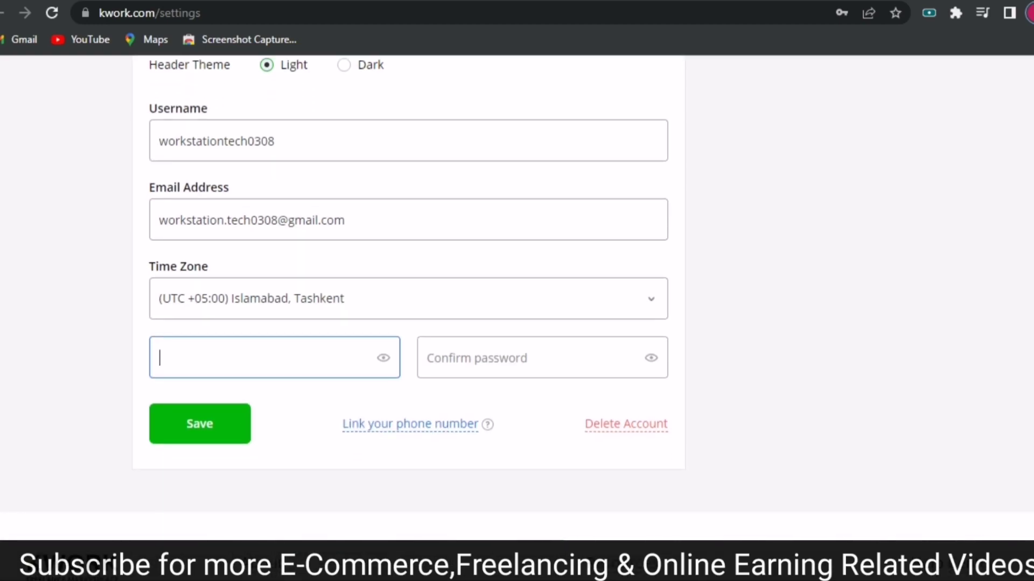
{"action": "left_click", "coordinate": [196, 426]}
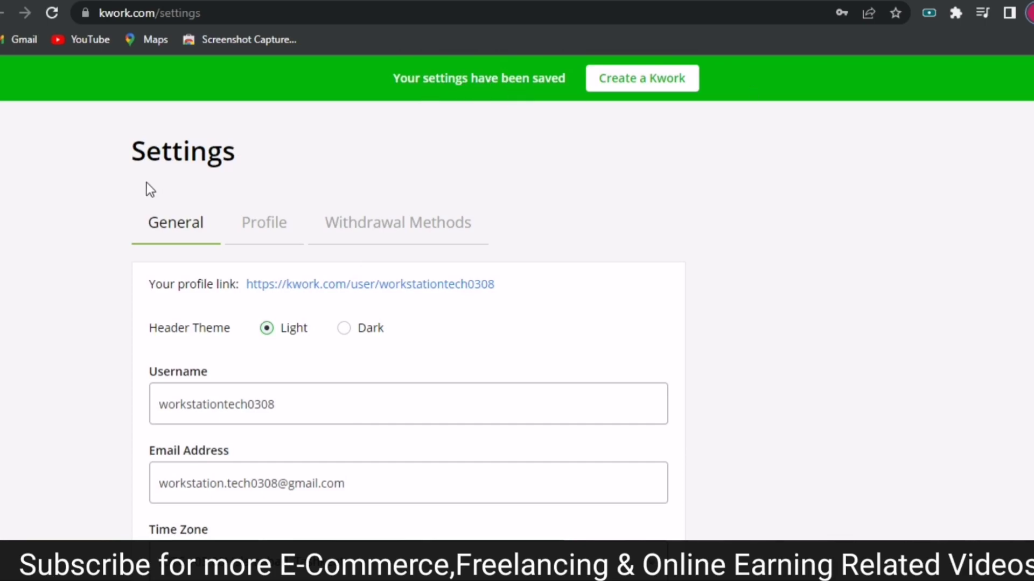
Switch to the Profile settings and focus the Your Name field.
{"action": "left_click", "coordinate": [255, 236]}
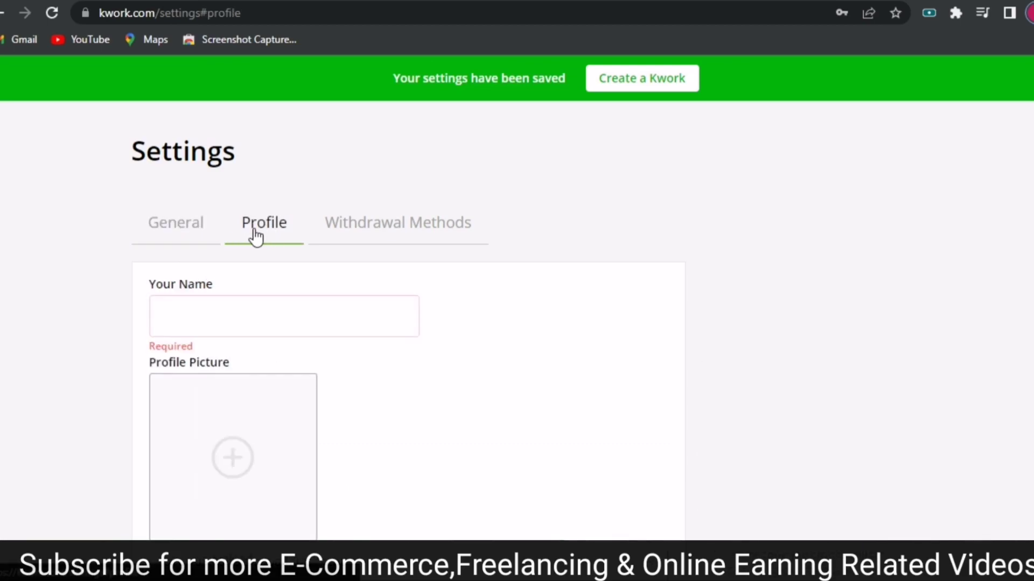
{"action": "left_click", "coordinate": [208, 312]}
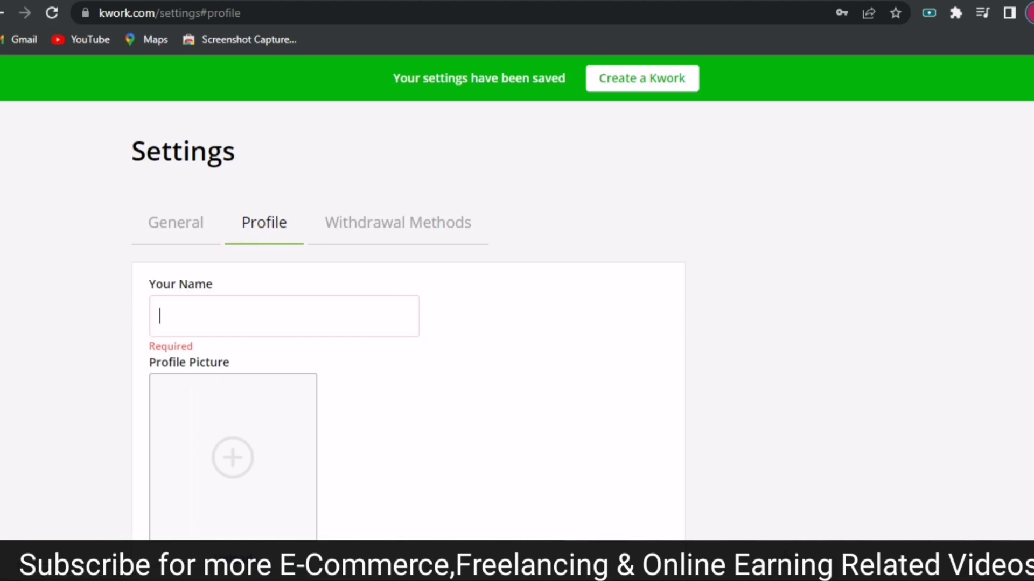
{"action": "key", "text": "alt+Tab"}
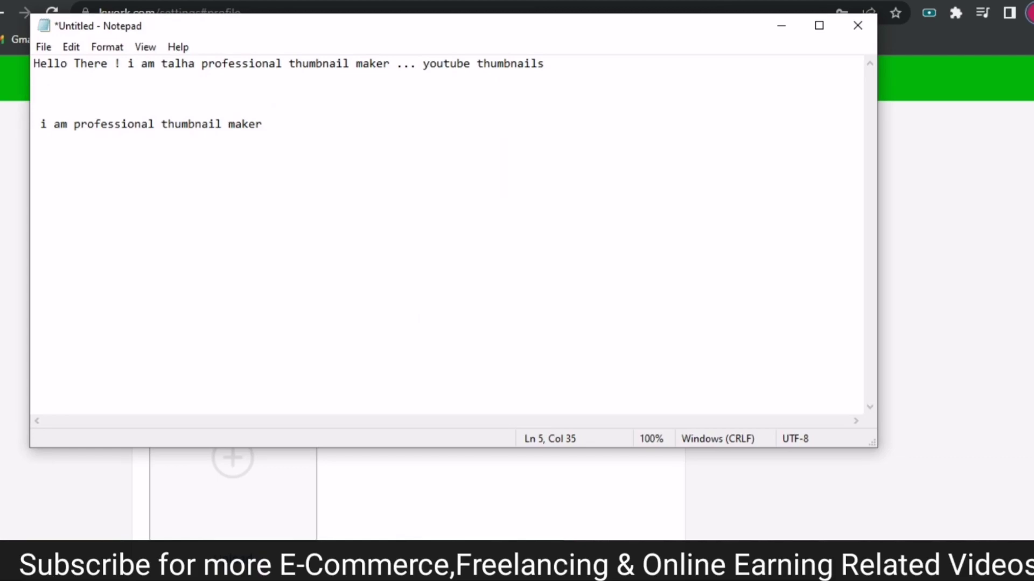
{"action": "key", "text": "alt+Tab"}
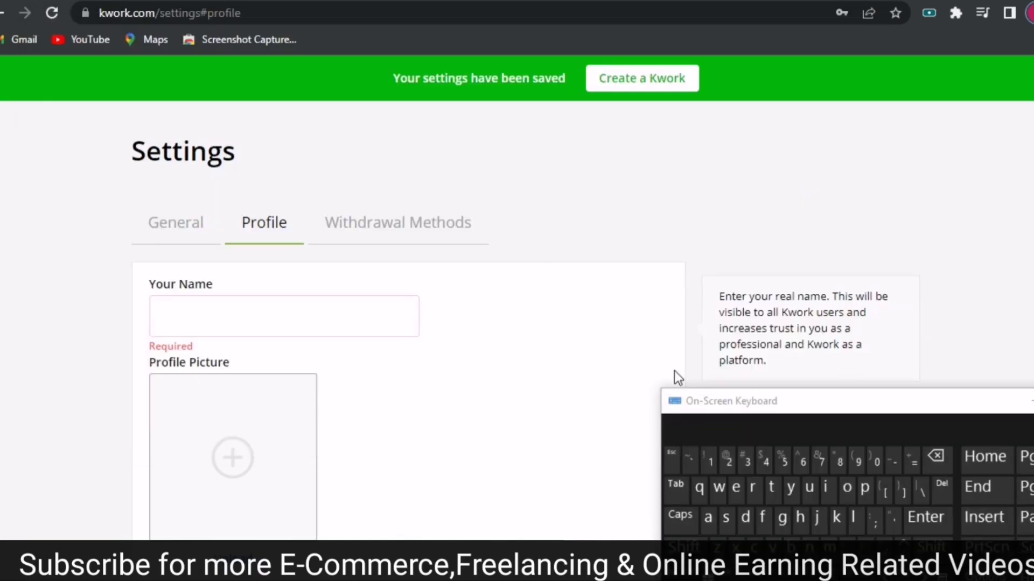
Type the seller's capitalised first name, correcting a wrongly capitalised letter.
{"action": "left_click", "coordinate": [685, 547]}
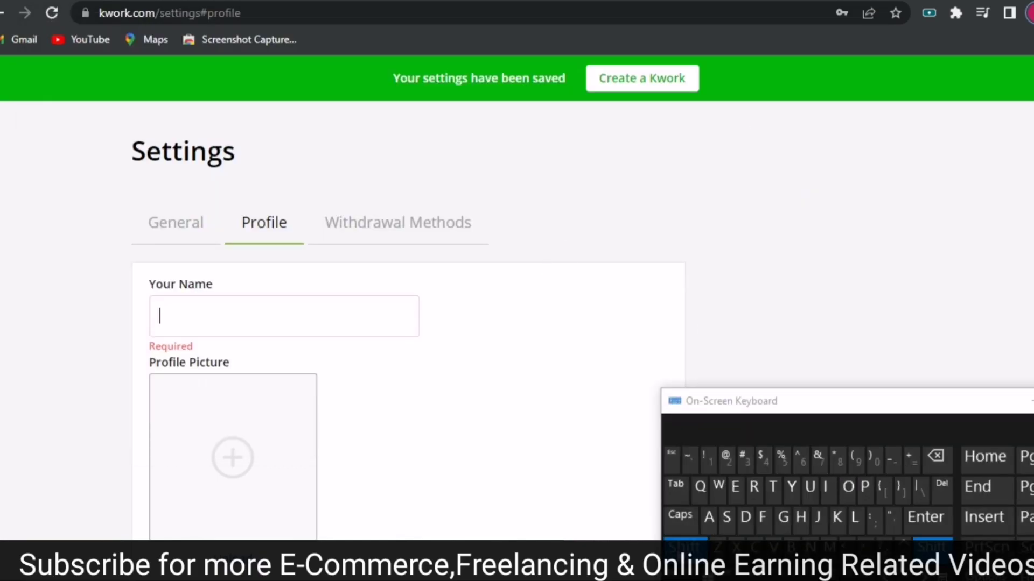
{"action": "left_click", "coordinate": [772, 490]}
{"action": "left_click", "coordinate": [680, 518]}
{"action": "left_click", "coordinate": [709, 518]}
{"action": "left_click", "coordinate": [694, 525]}
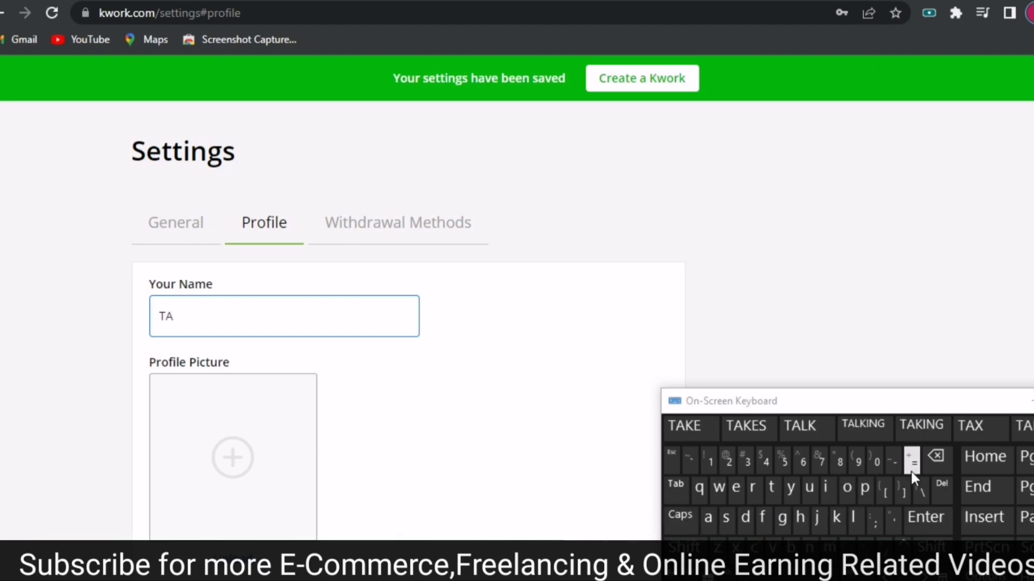
{"action": "left_click", "coordinate": [936, 457]}
{"action": "left_click", "coordinate": [709, 518]}
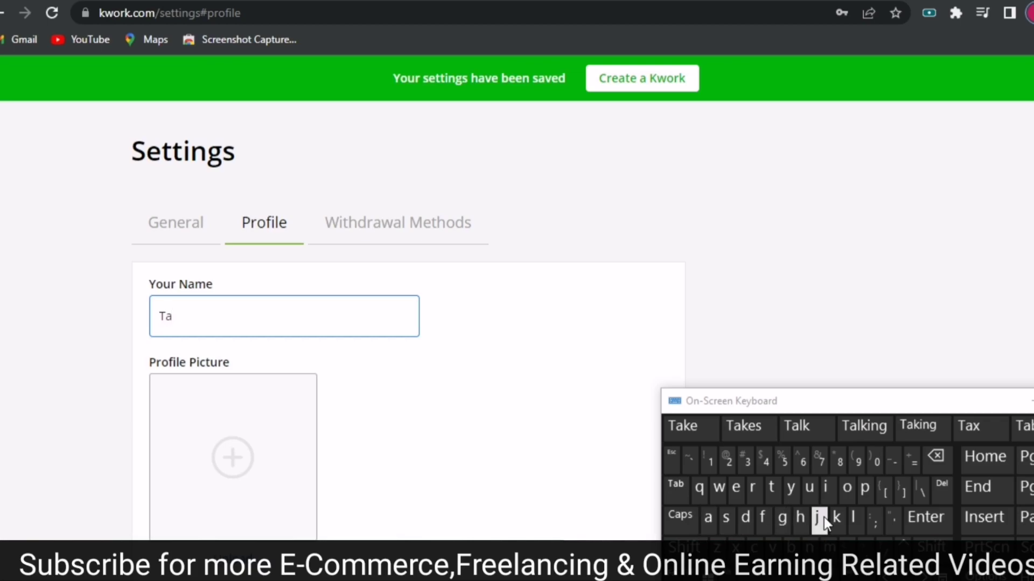
{"action": "left_click", "coordinate": [853, 518]}
{"action": "left_click", "coordinate": [801, 518]}
{"action": "left_click", "coordinate": [709, 521]}
Type the seller's capitalised surname to complete the full name.
{"action": "left_click", "coordinate": [684, 547]}
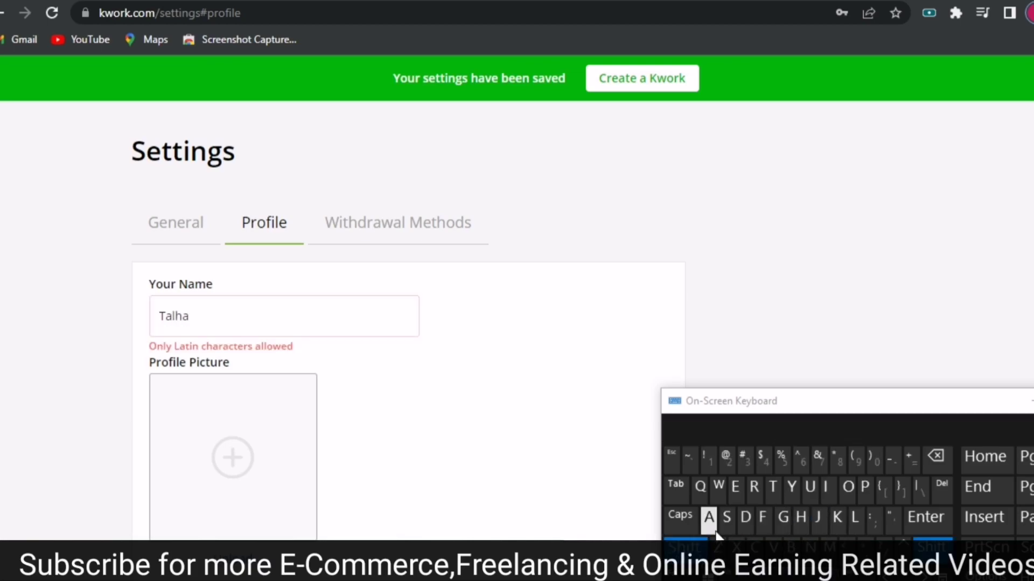
{"action": "left_click", "coordinate": [727, 518]}
{"action": "left_click", "coordinate": [801, 518]}
{"action": "left_click", "coordinate": [710, 518]}
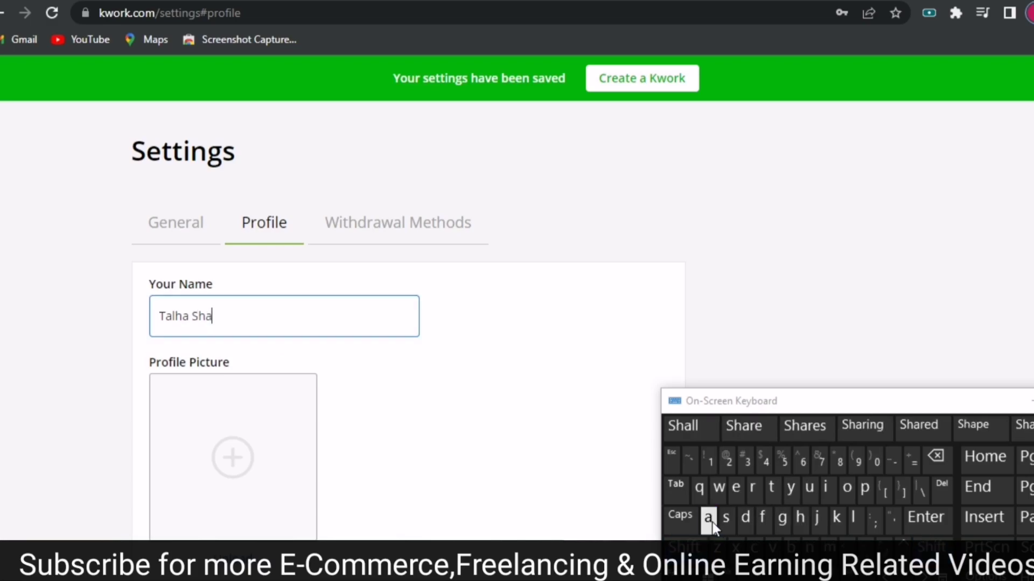
{"action": "left_click", "coordinate": [800, 518]}
{"action": "left_click", "coordinate": [824, 487]}
{"action": "left_click", "coordinate": [745, 518]}
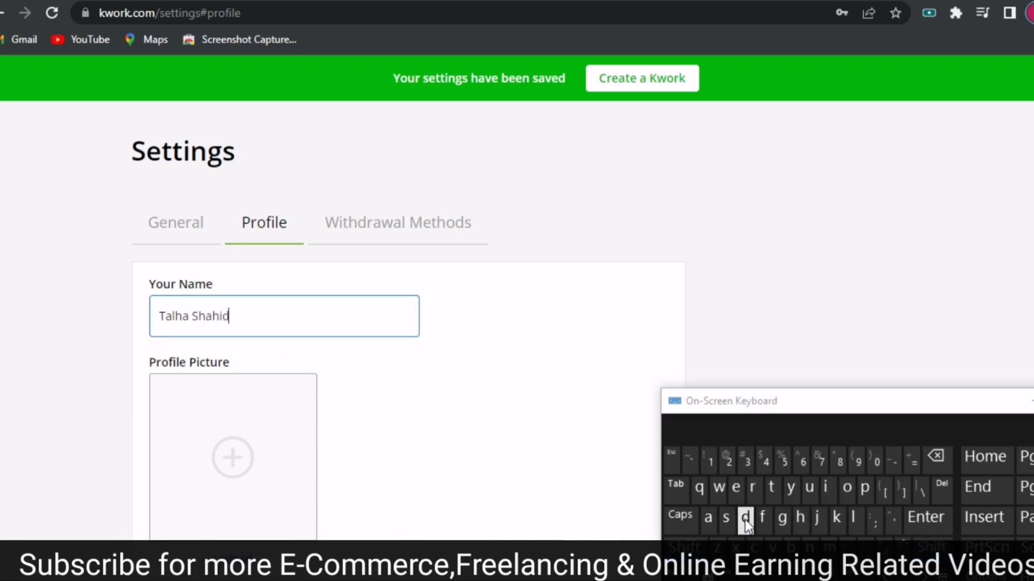
Choose kmc_20221103_061137 from Downloads as the profile picture file.
{"action": "left_click", "coordinate": [246, 462]}
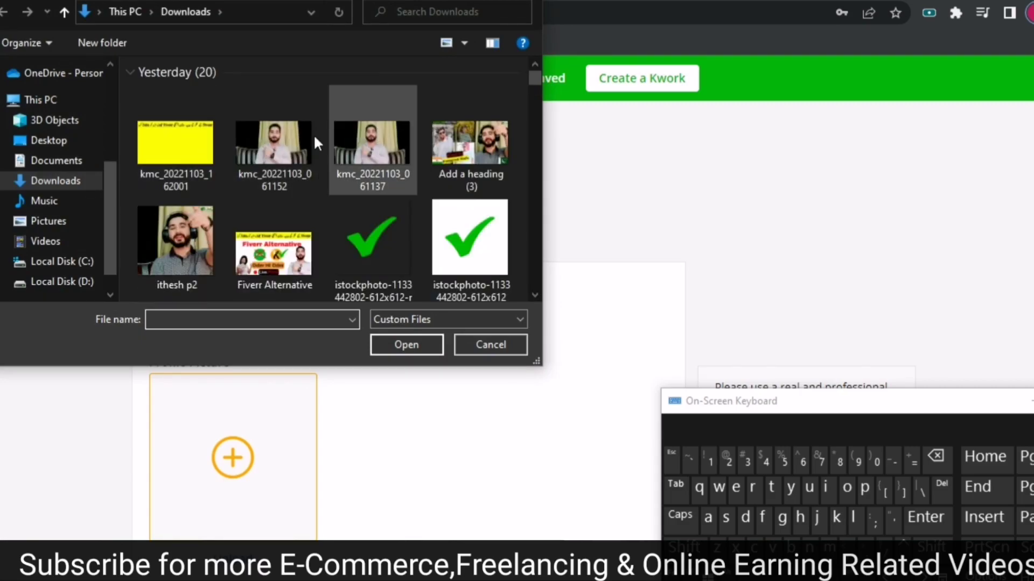
{"action": "left_click", "coordinate": [310, 137]}
{"action": "left_click", "coordinate": [383, 148]}
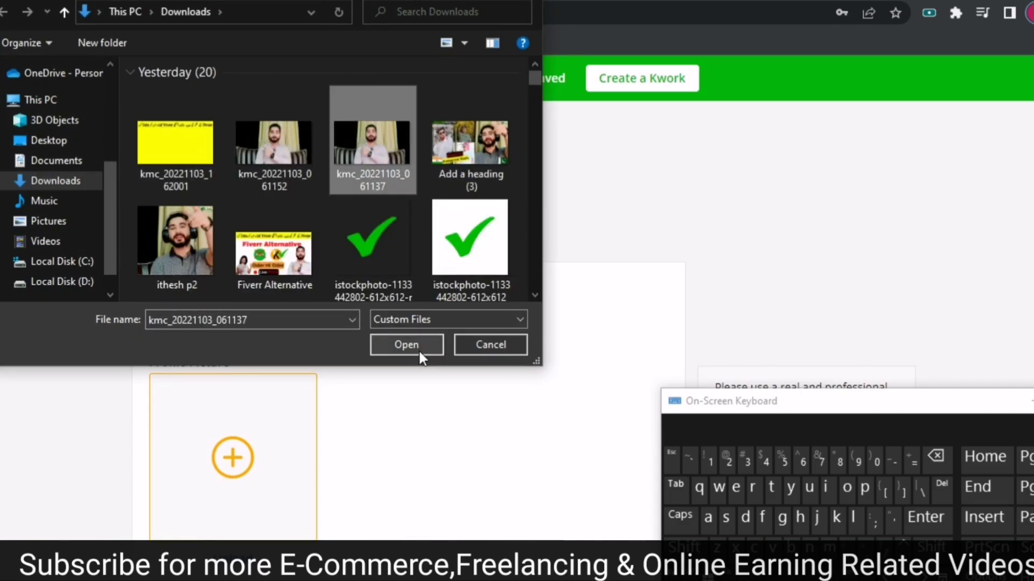
{"action": "left_click", "coordinate": [418, 349]}
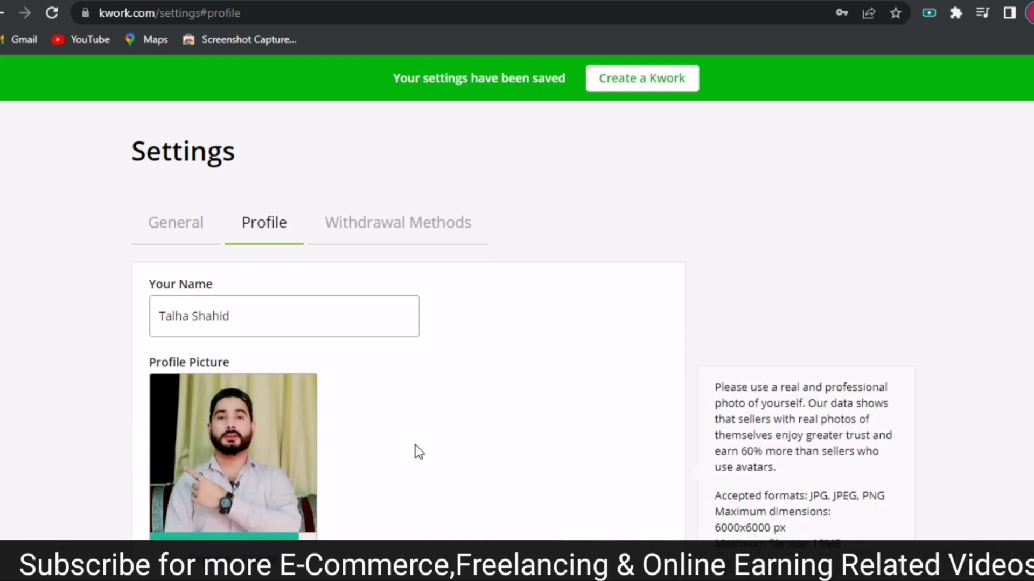
Shift the crop box and trim its top so the face is centred.
{"action": "scroll", "coordinate": [785, 212], "scroll_direction": "down", "scroll_amount": 6}
{"action": "left_click_drag", "start_coordinate": [492, 302], "coordinate": [489, 320]}
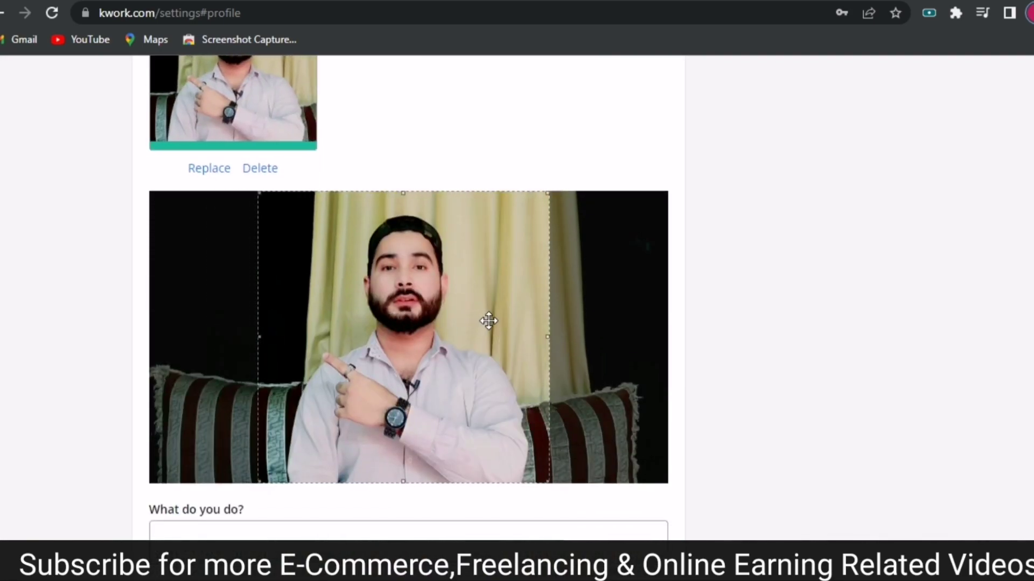
{"action": "left_click_drag", "start_coordinate": [400, 190], "coordinate": [404, 213]}
{"action": "left_click_drag", "start_coordinate": [386, 291], "coordinate": [397, 293]}
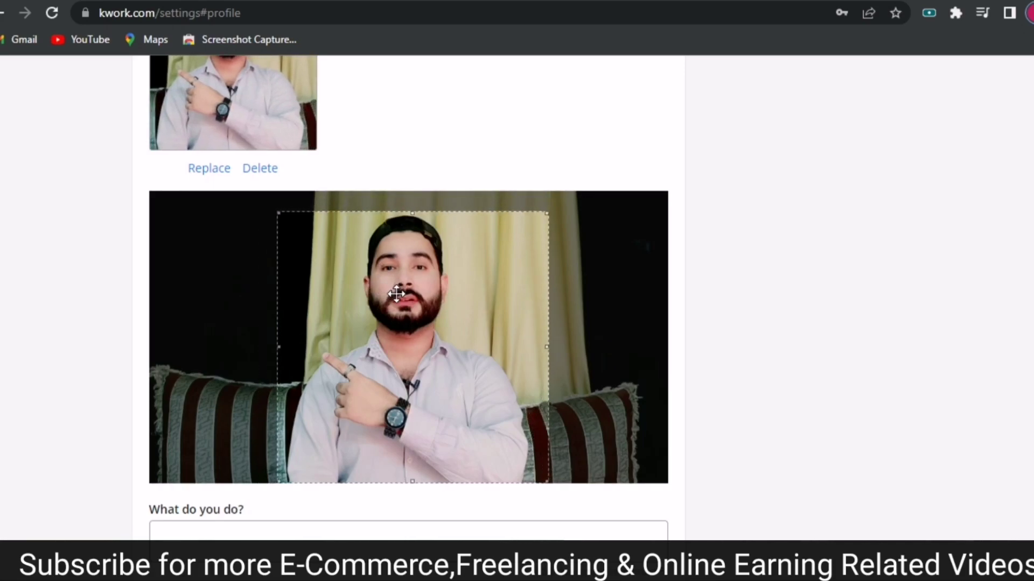
{"action": "scroll", "coordinate": [256, 308], "scroll_direction": "down", "scroll_amount": 4}
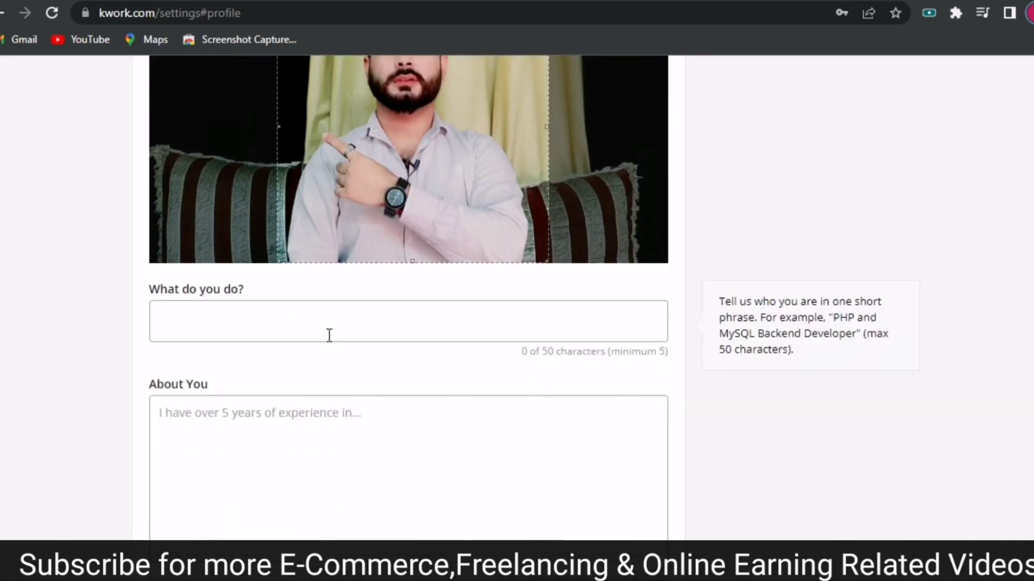
Paste 'I will design attractive youtube thumbnail' into the What do you do? field.
{"action": "left_click", "coordinate": [231, 329]}
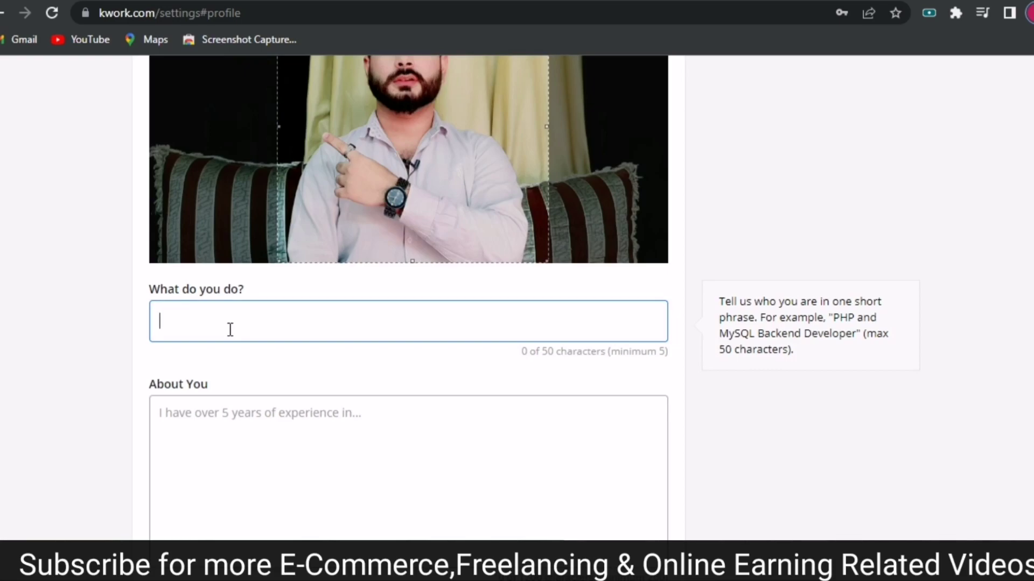
{"action": "right_click", "coordinate": [230, 330]}
{"action": "left_click", "coordinate": [284, 144]}
{"action": "mouse_move", "coordinate": [354, 398]}
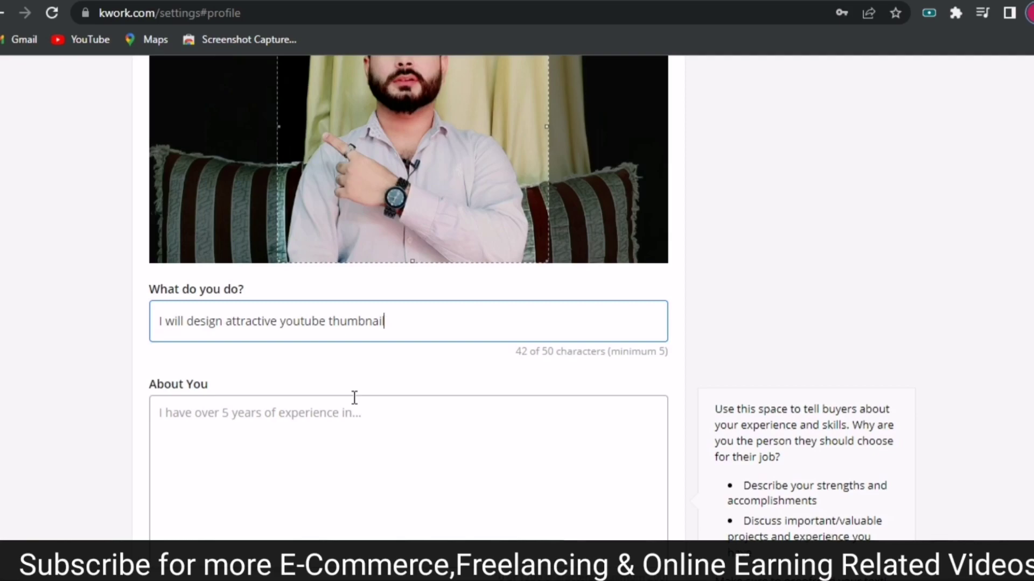
{"action": "left_click", "coordinate": [213, 437]}
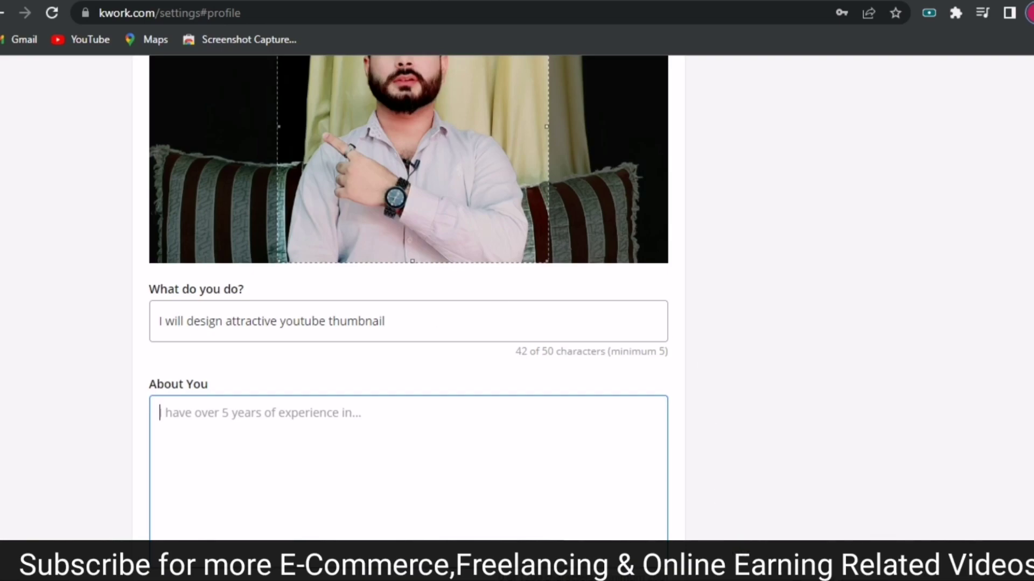
Copy the first greeting line from the Notepad draft, then minimize Notepad.
{"action": "key", "text": "alt+Tab"}
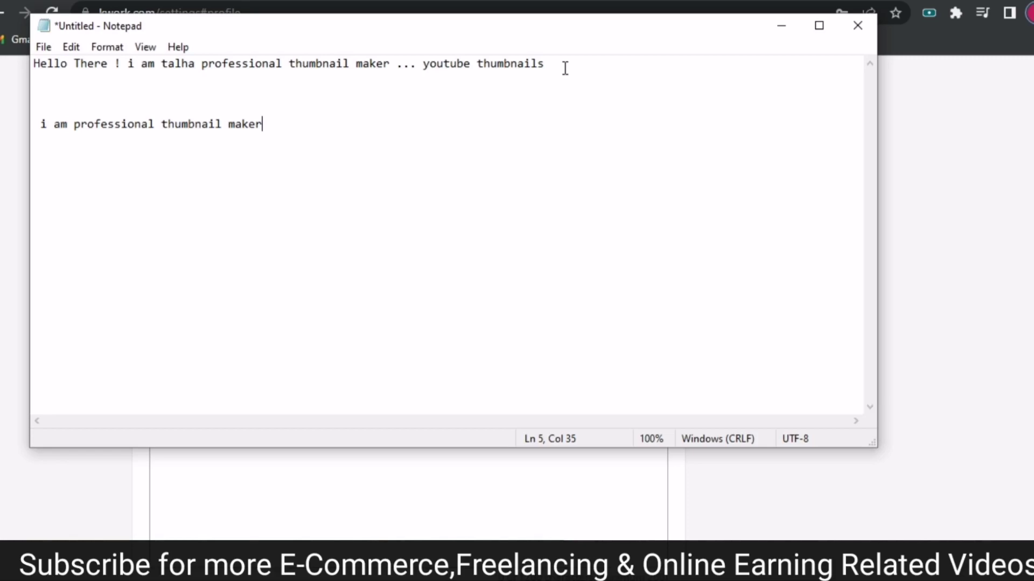
{"action": "left_click_drag", "start_coordinate": [565, 68], "coordinate": [32, 65]}
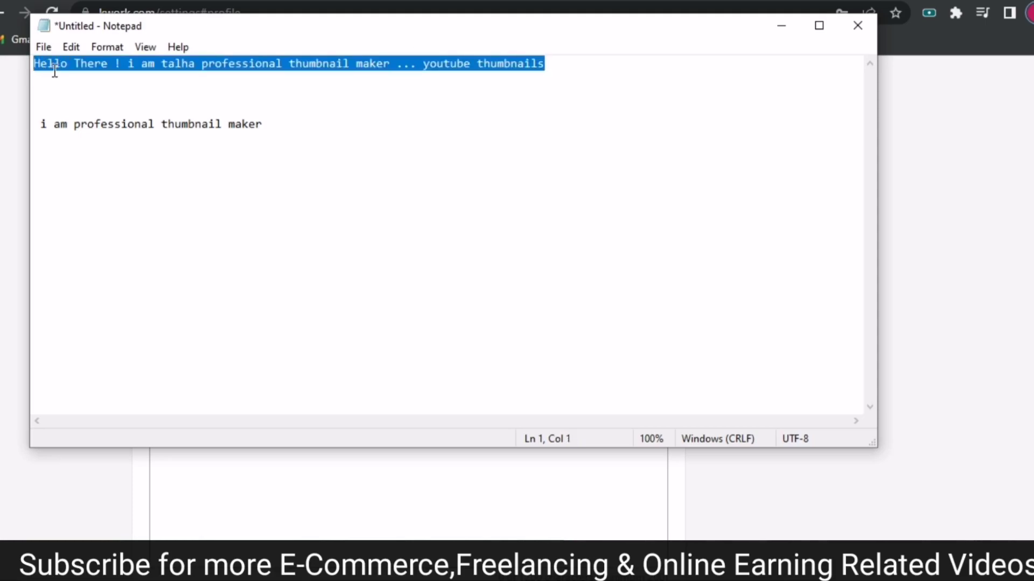
{"action": "right_click", "coordinate": [54, 72]}
{"action": "left_click", "coordinate": [95, 128]}
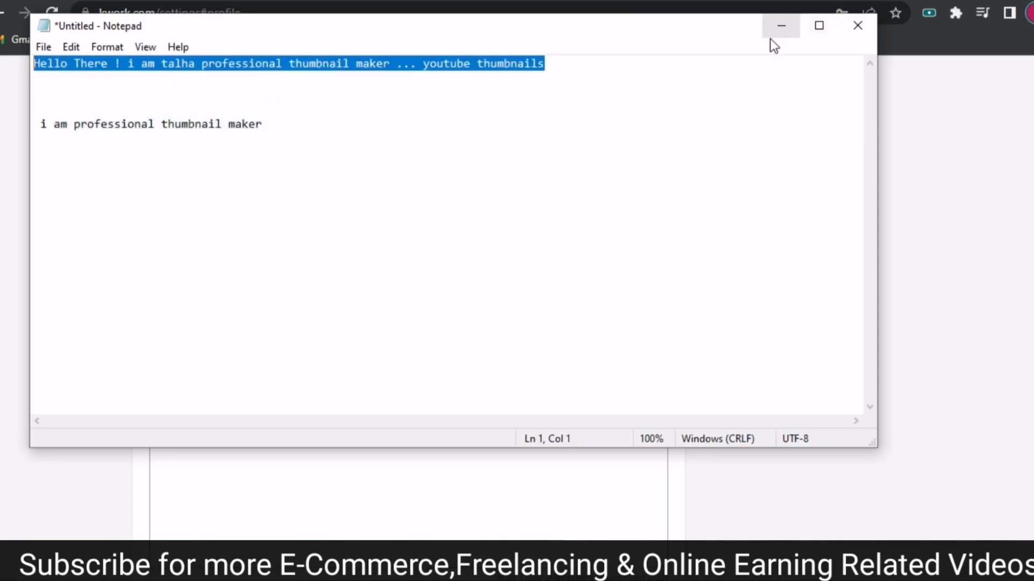
{"action": "left_click", "coordinate": [779, 28]}
Paste the greeting line into About You (76 of 1200 characters) and confirm Country shows Pakistan.
{"action": "right_click", "coordinate": [173, 424]}
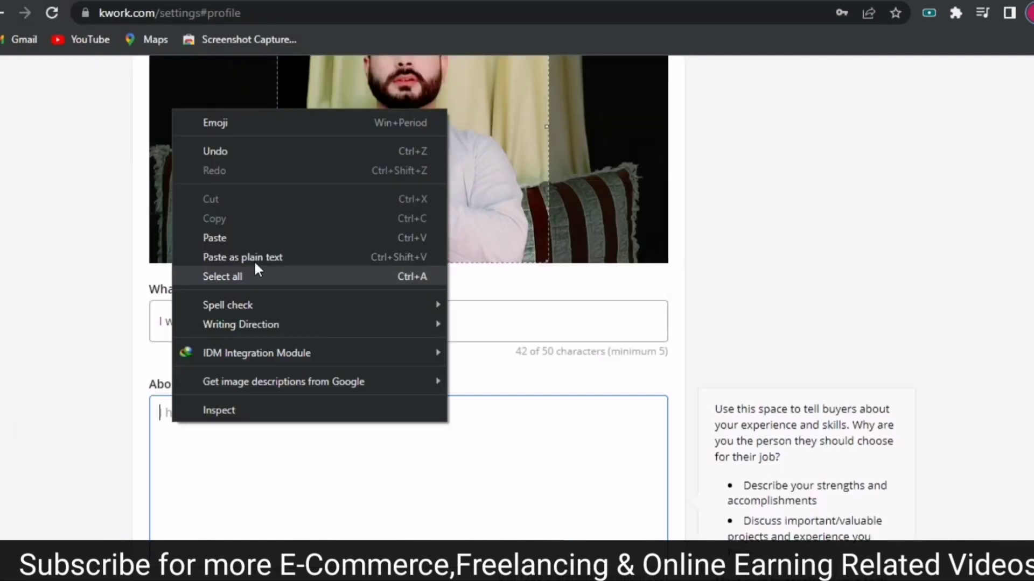
{"action": "left_click", "coordinate": [261, 243]}
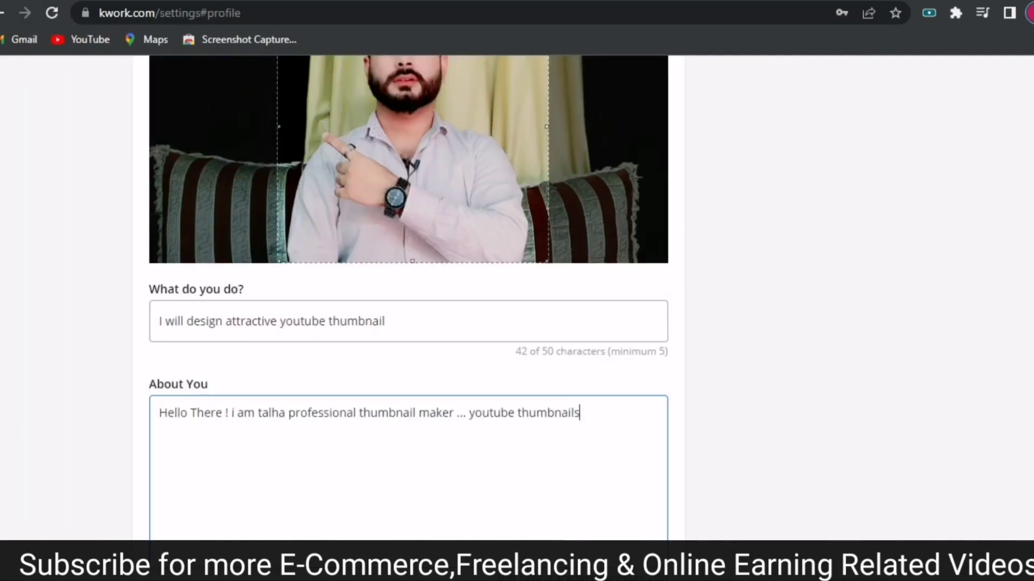
{"action": "scroll", "coordinate": [966, 161], "scroll_direction": "down", "scroll_amount": 5}
{"action": "scroll", "coordinate": [560, 292], "scroll_direction": "down", "scroll_amount": 1}
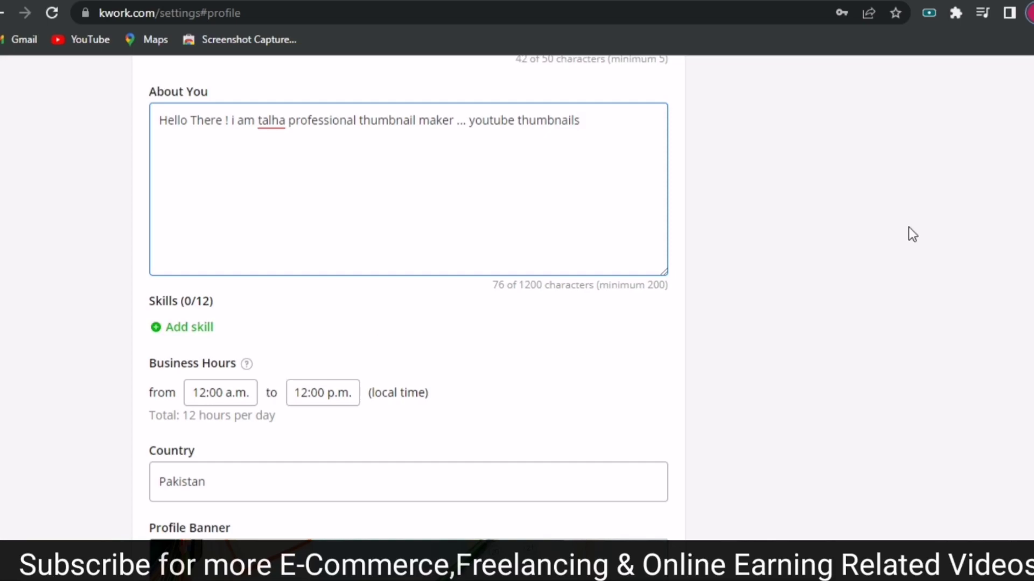
{"action": "scroll", "coordinate": [340, 343], "scroll_direction": "down", "scroll_amount": 2}
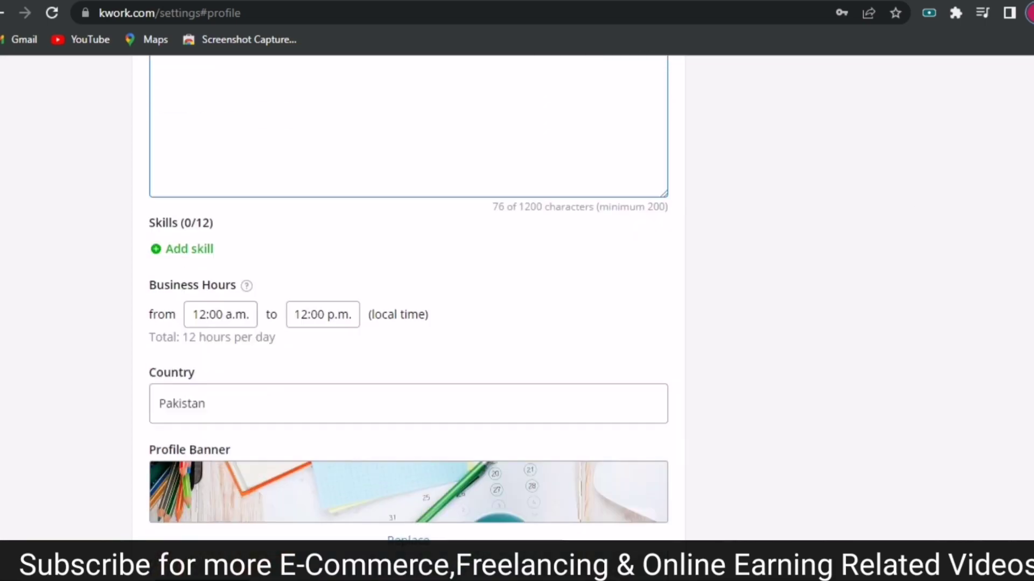
{"action": "left_click", "coordinate": [242, 363]}
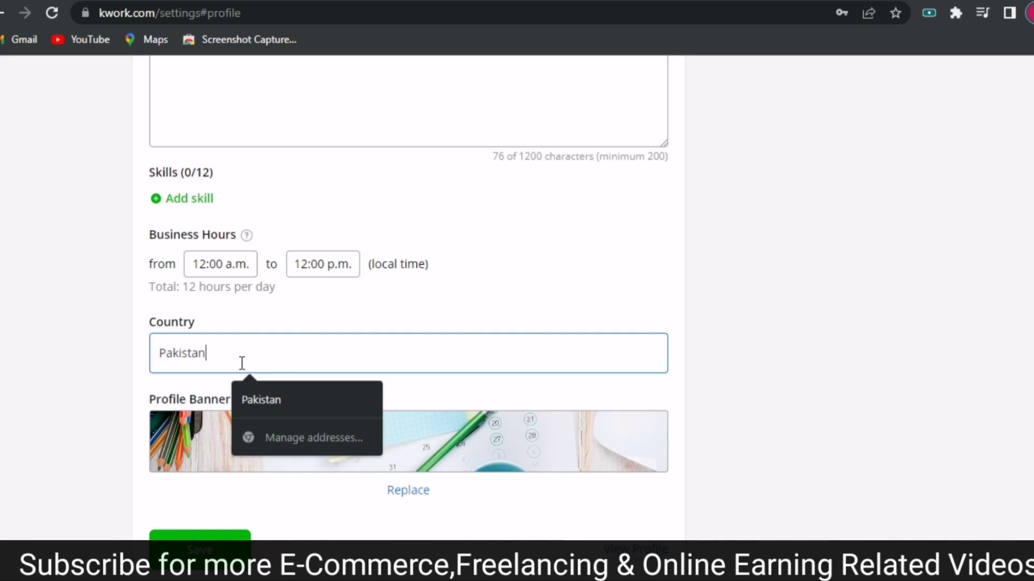
{"action": "scroll", "coordinate": [408, 296], "scroll_direction": "down", "scroll_amount": 2}
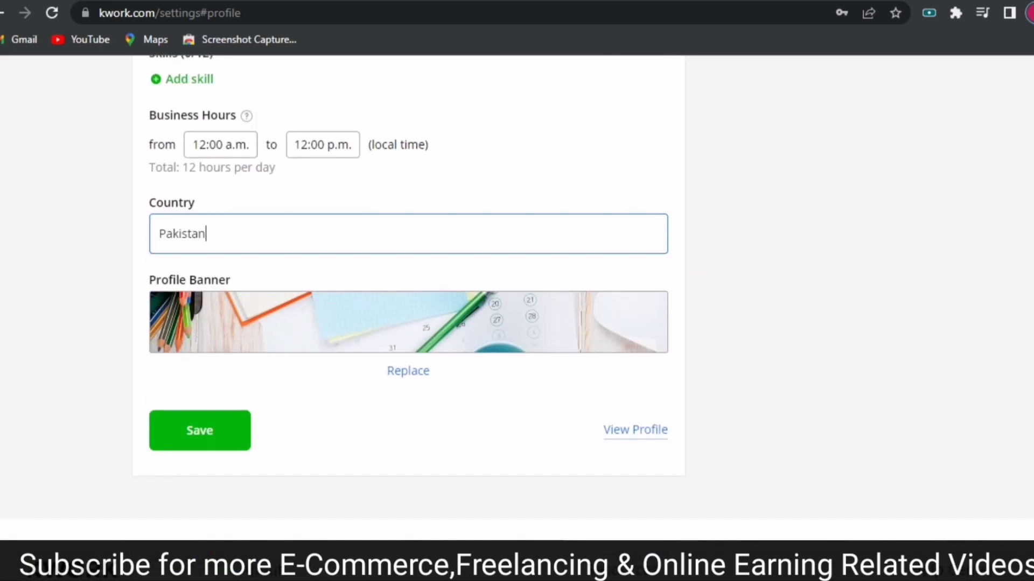
{"action": "left_click", "coordinate": [191, 431]}
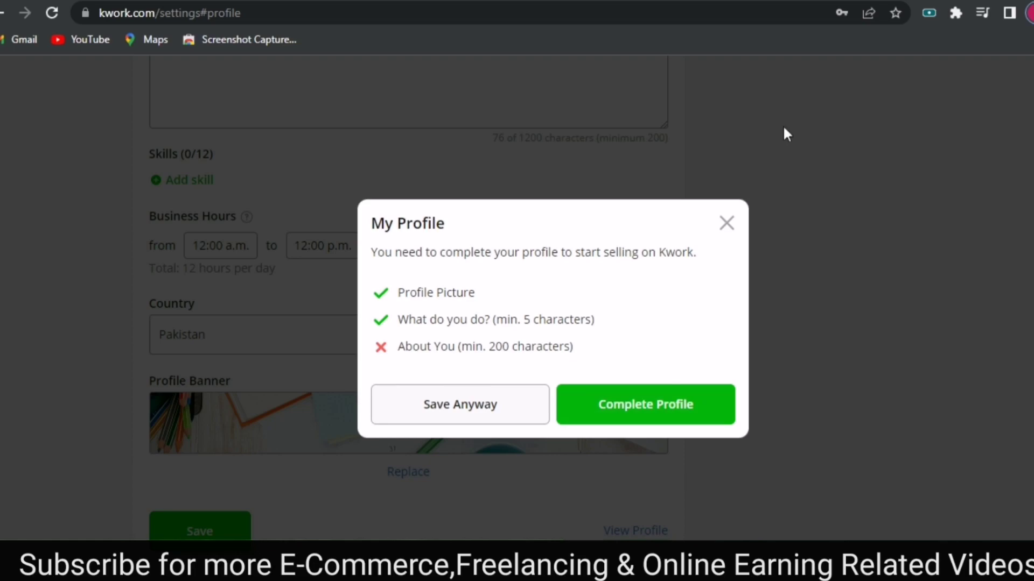
{"action": "left_click", "coordinate": [724, 223]}
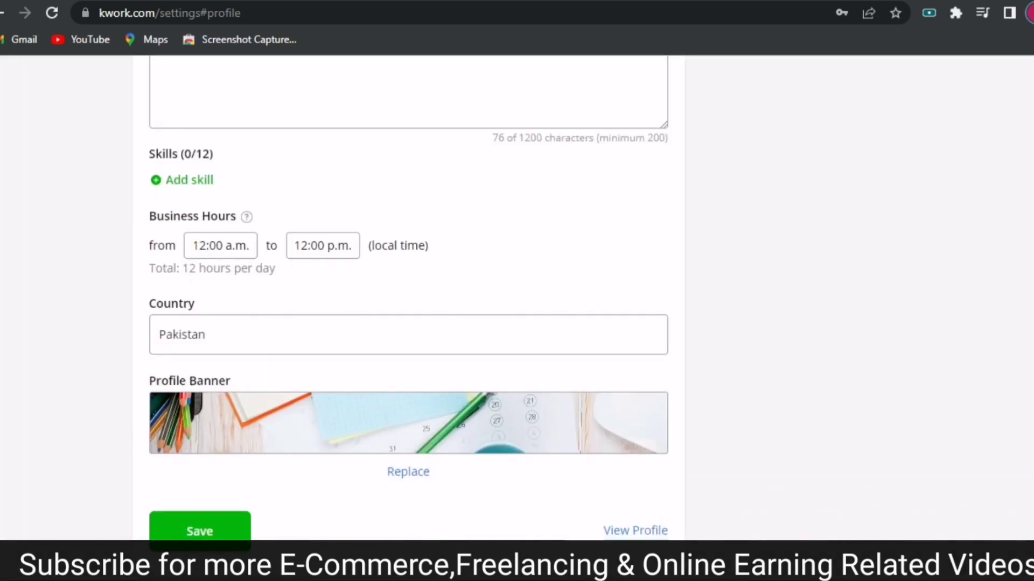
{"action": "scroll", "coordinate": [478, 432], "scroll_direction": "down", "scroll_amount": 1}
{"action": "scroll", "coordinate": [478, 432], "scroll_direction": "up", "scroll_amount": 10}
Add a second line to About You with the greeting pasted again, reaching 153 of 1200 characters.
{"action": "left_click", "coordinate": [639, 486]}
{"action": "key", "text": "Return"}
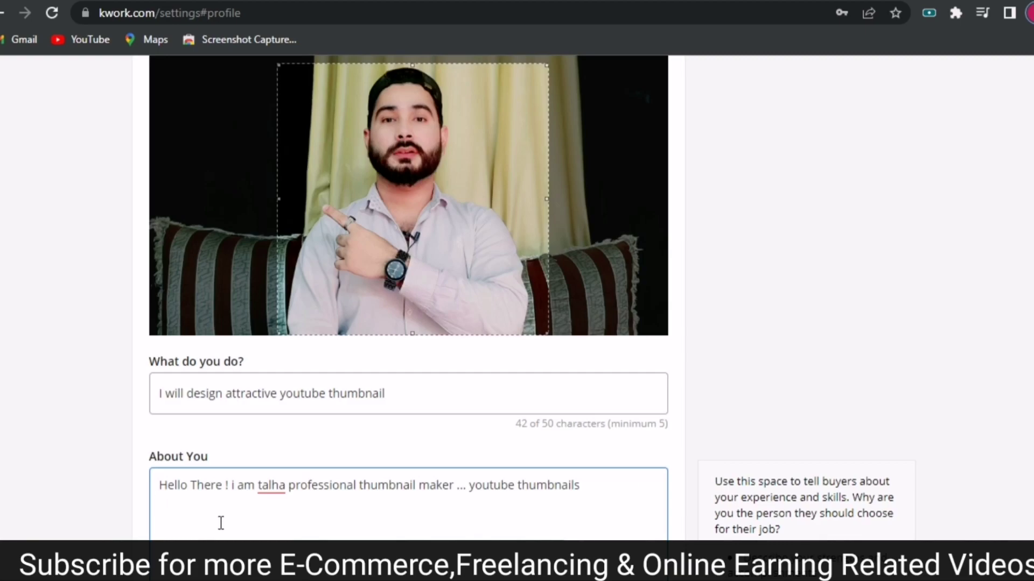
{"action": "right_click", "coordinate": [215, 521]}
{"action": "left_click", "coordinate": [316, 332]}
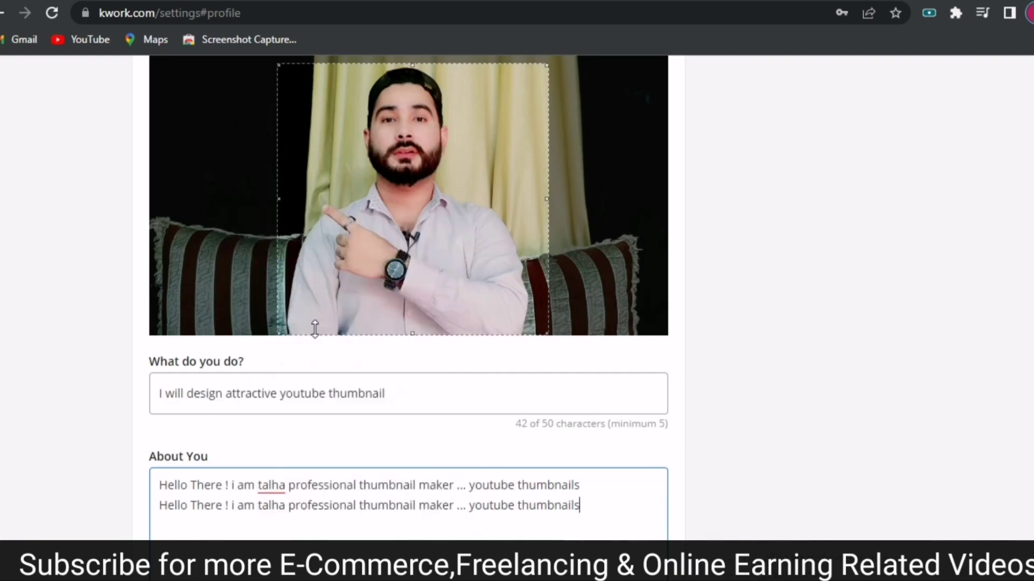
{"action": "scroll", "coordinate": [409, 323], "scroll_direction": "down", "scroll_amount": 3}
{"action": "scroll", "coordinate": [409, 296], "scroll_direction": "up", "scroll_amount": 2}
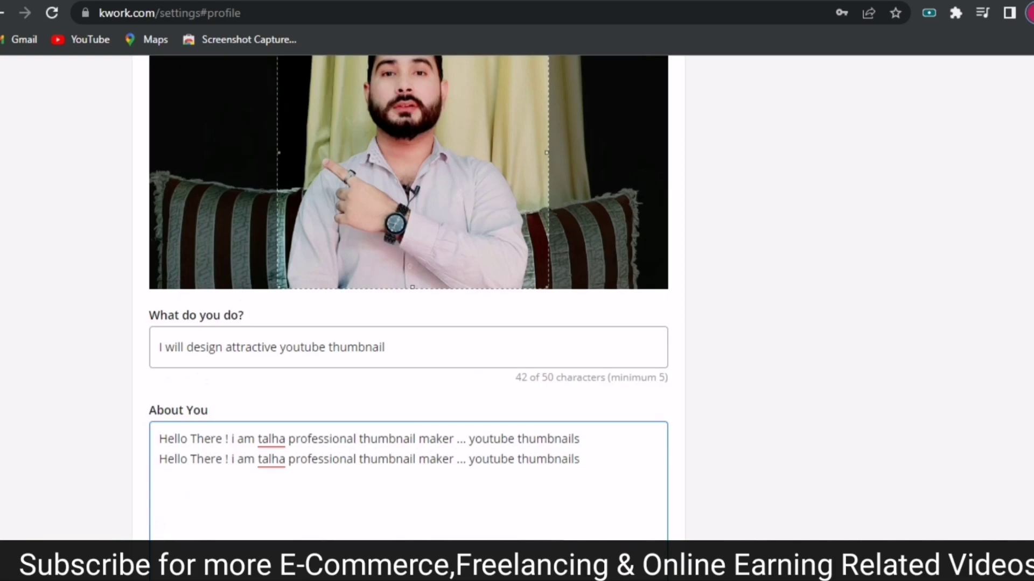
{"action": "scroll", "coordinate": [409, 323], "scroll_direction": "down", "scroll_amount": 2}
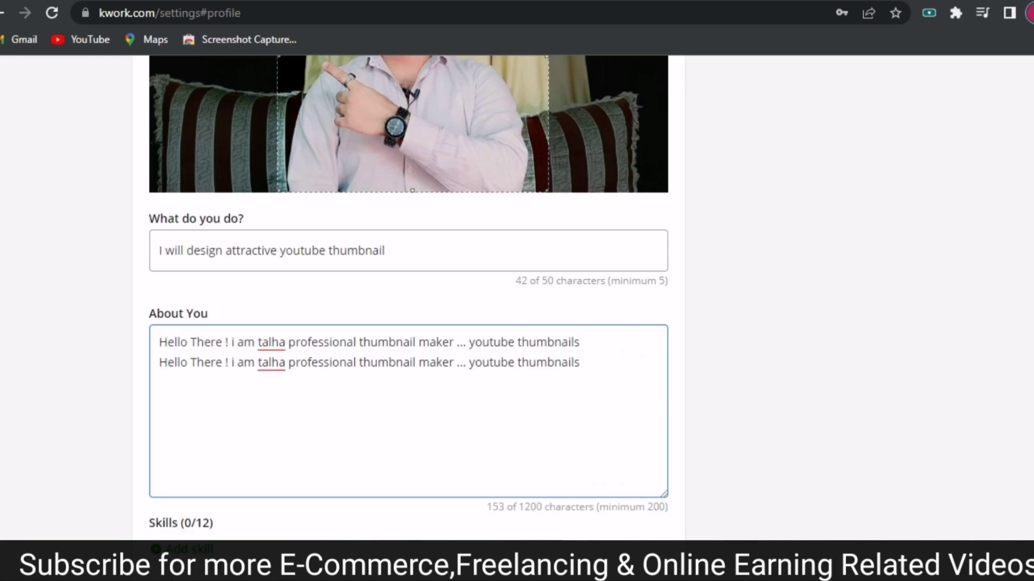
{"action": "scroll", "coordinate": [409, 301], "scroll_direction": "down", "scroll_amount": 7}
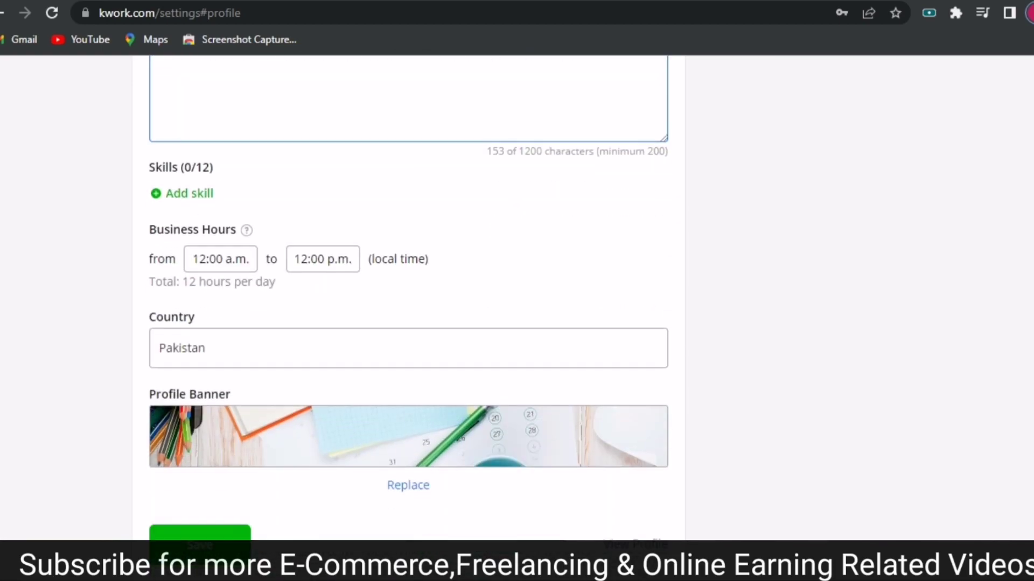
Save the profile and choose Let's Go on the Profile Completed message.
{"action": "left_click", "coordinate": [214, 463]}
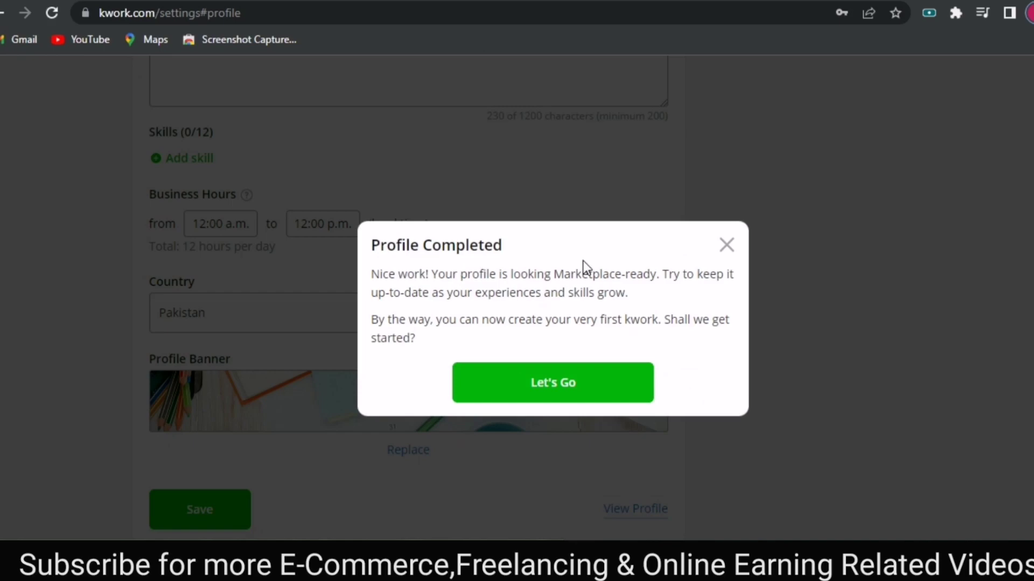
{"action": "left_click", "coordinate": [545, 395]}
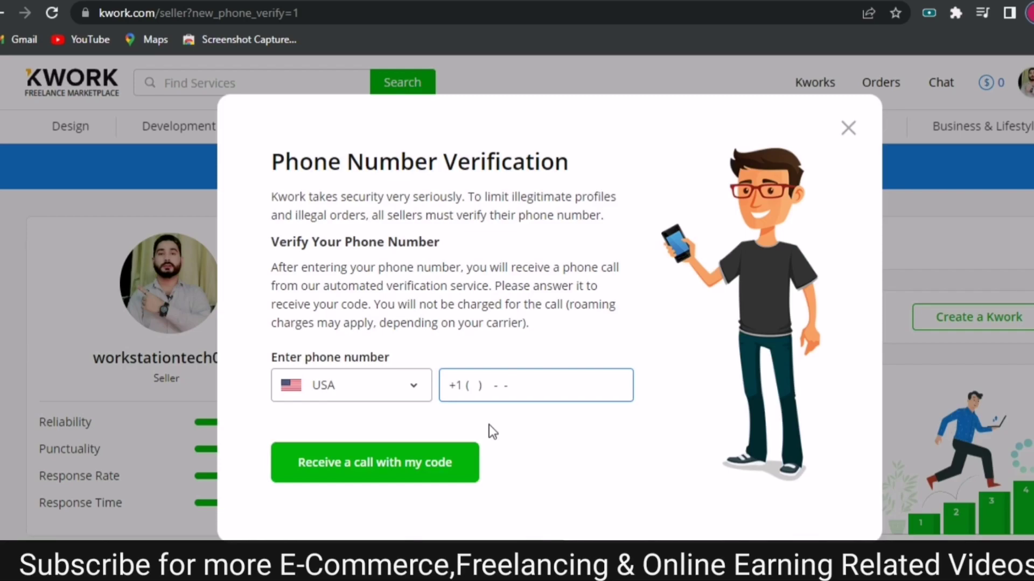
Pick Pakistan as the phone country, then close the phone number verification dialog.
{"action": "left_click", "coordinate": [393, 392]}
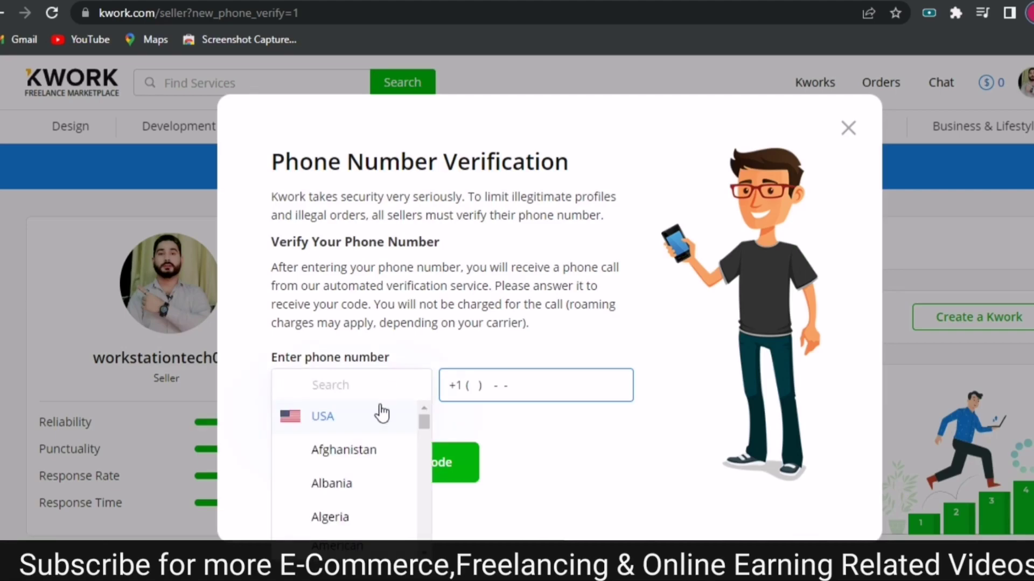
{"action": "left_click_drag", "start_coordinate": [424, 421], "coordinate": [424, 449]}
{"action": "left_click_drag", "start_coordinate": [425, 451], "coordinate": [425, 501]}
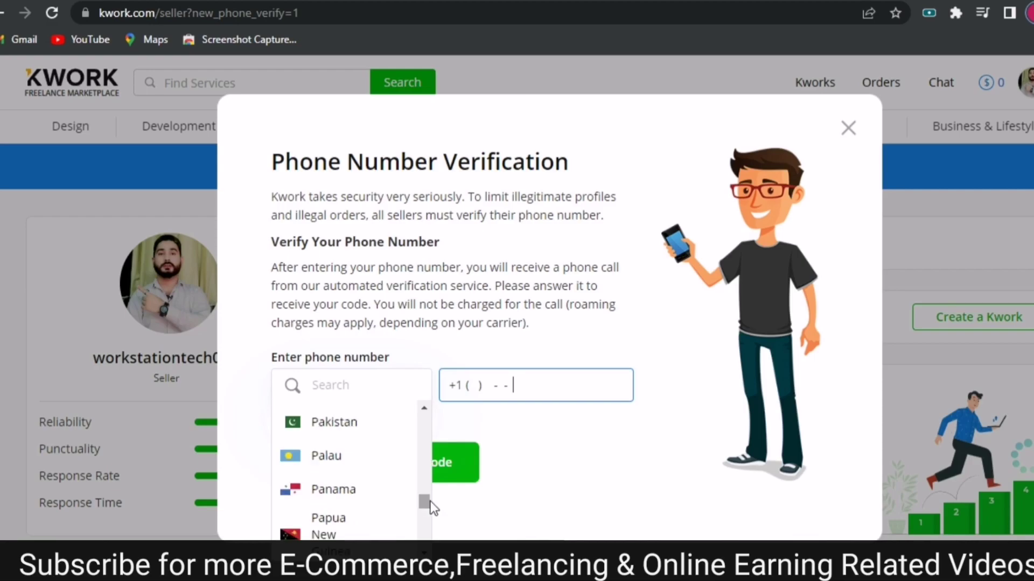
{"action": "left_click", "coordinate": [335, 422]}
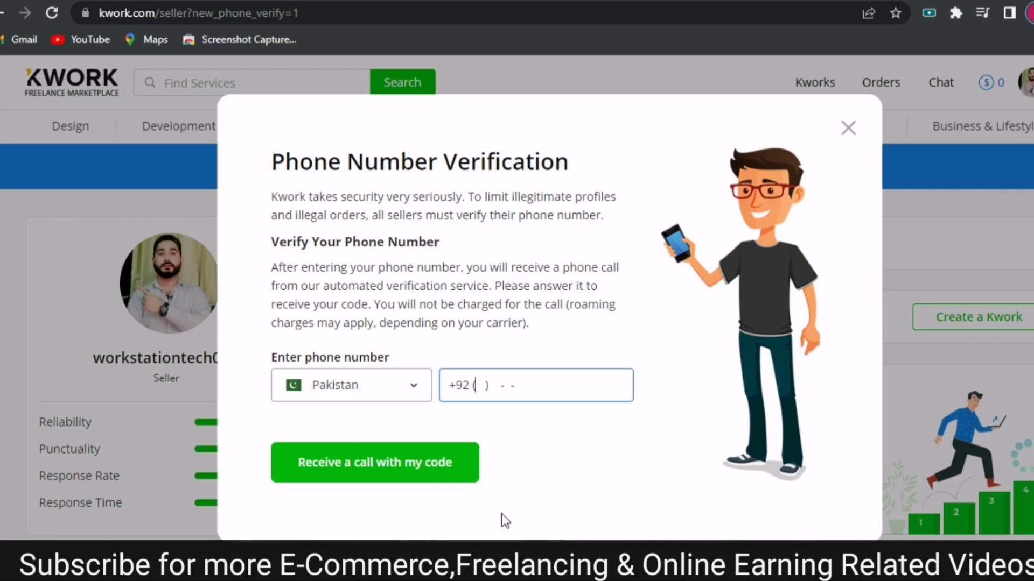
{"action": "left_click", "coordinate": [848, 129]}
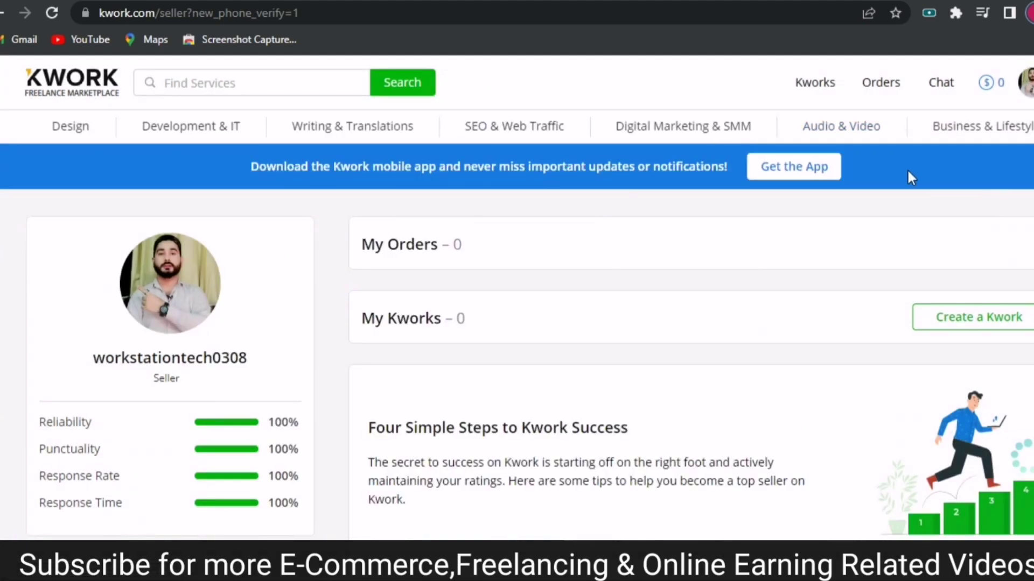